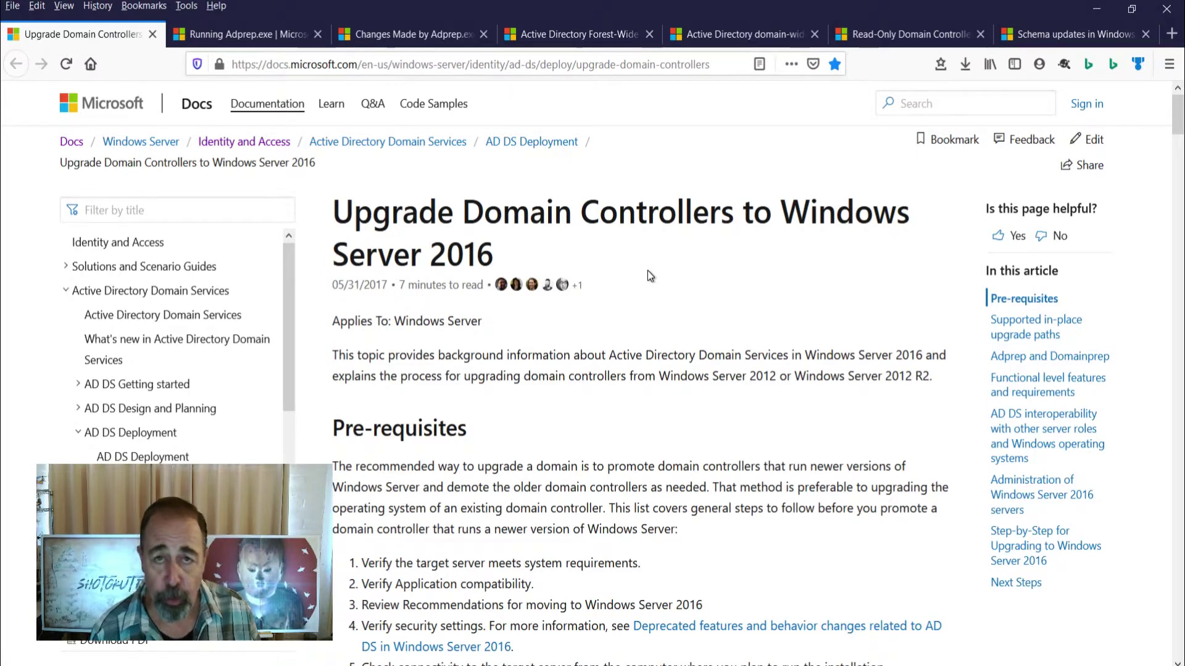
Step: Highlight the adprep /forestprep and /domainprep credential rows in the installation steps table
scroll(647, 270, "down", 4)
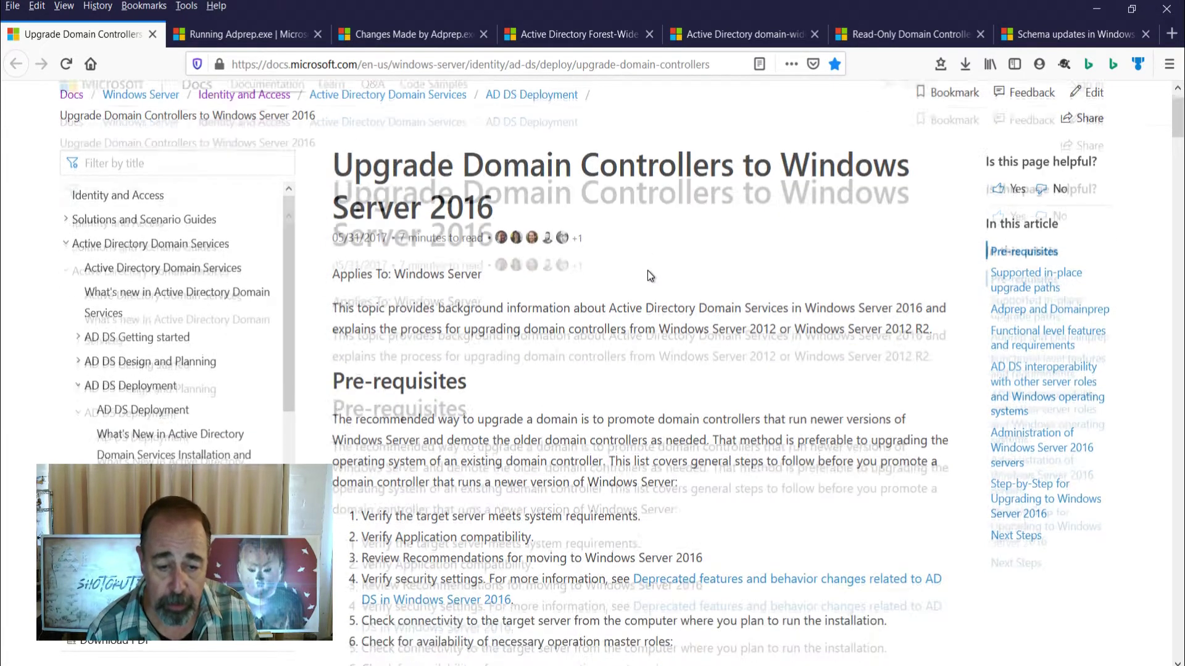
scroll(649, 270, "down", 10)
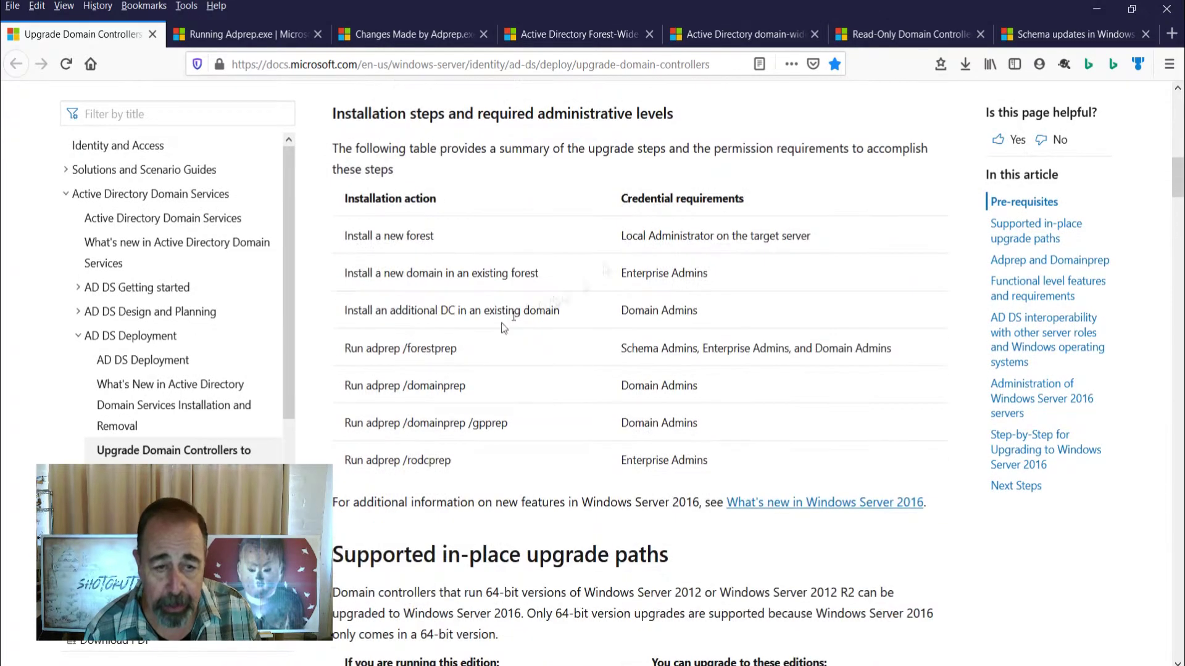
left_click_drag(345, 349, 696, 393)
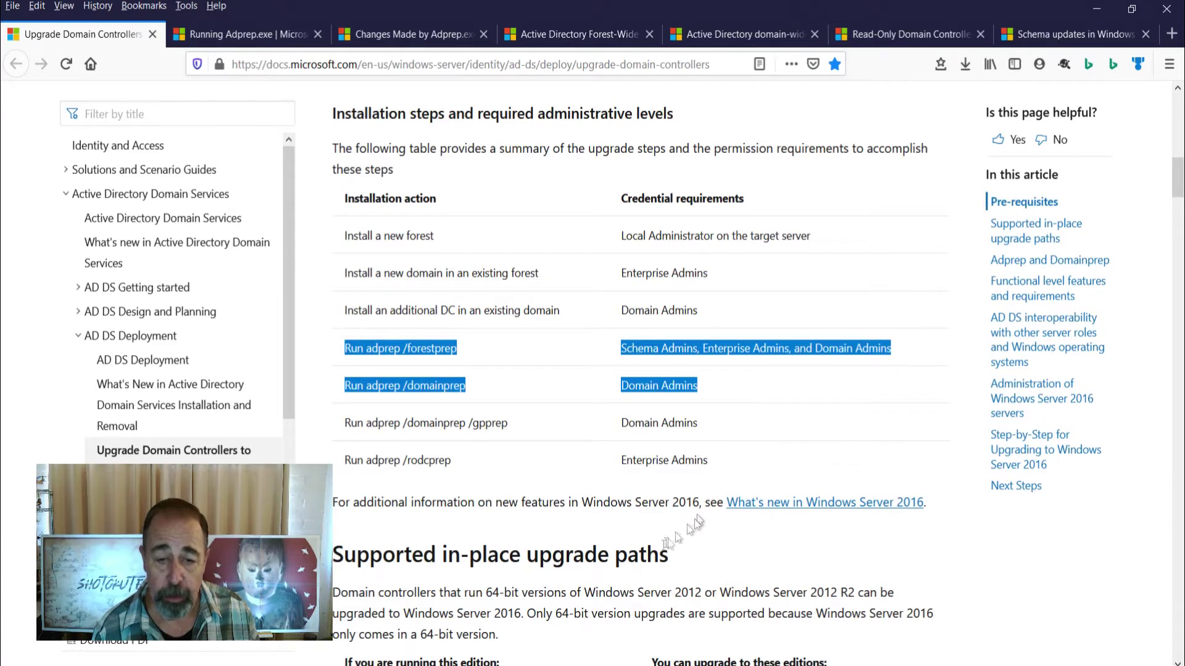
Step: Review the Changes Made, Forest-Wide, Domain-Wide and Read-Only DC pages, highlighting the /rodcprep note
left_click(365, 30)
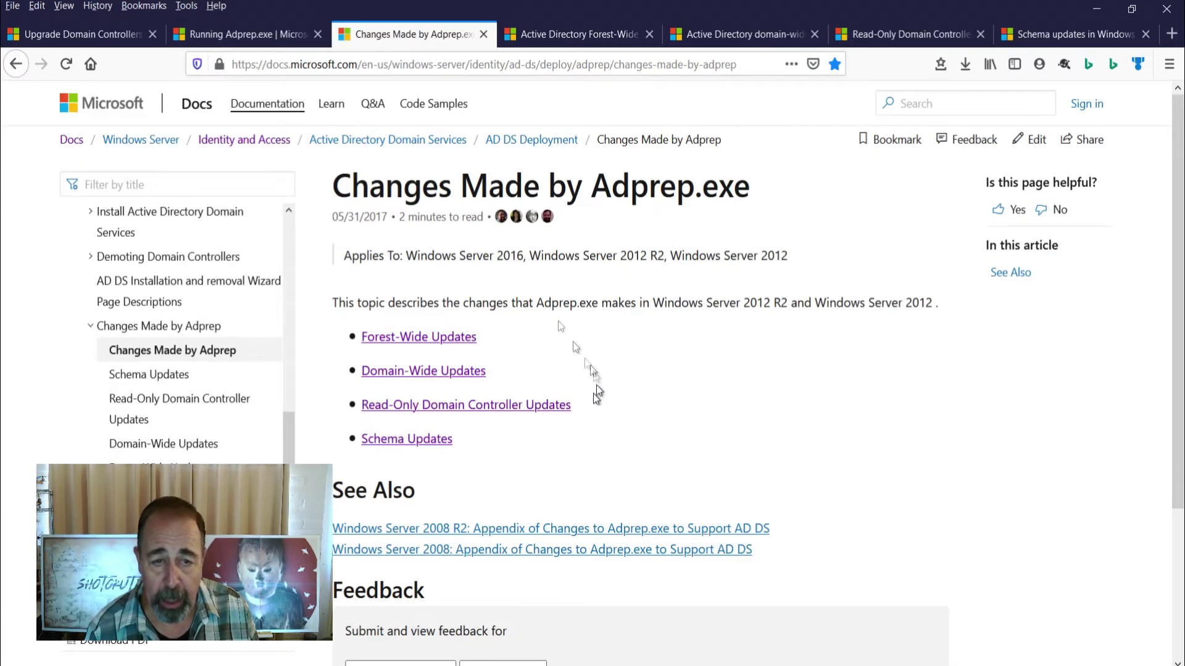
left_click(591, 38)
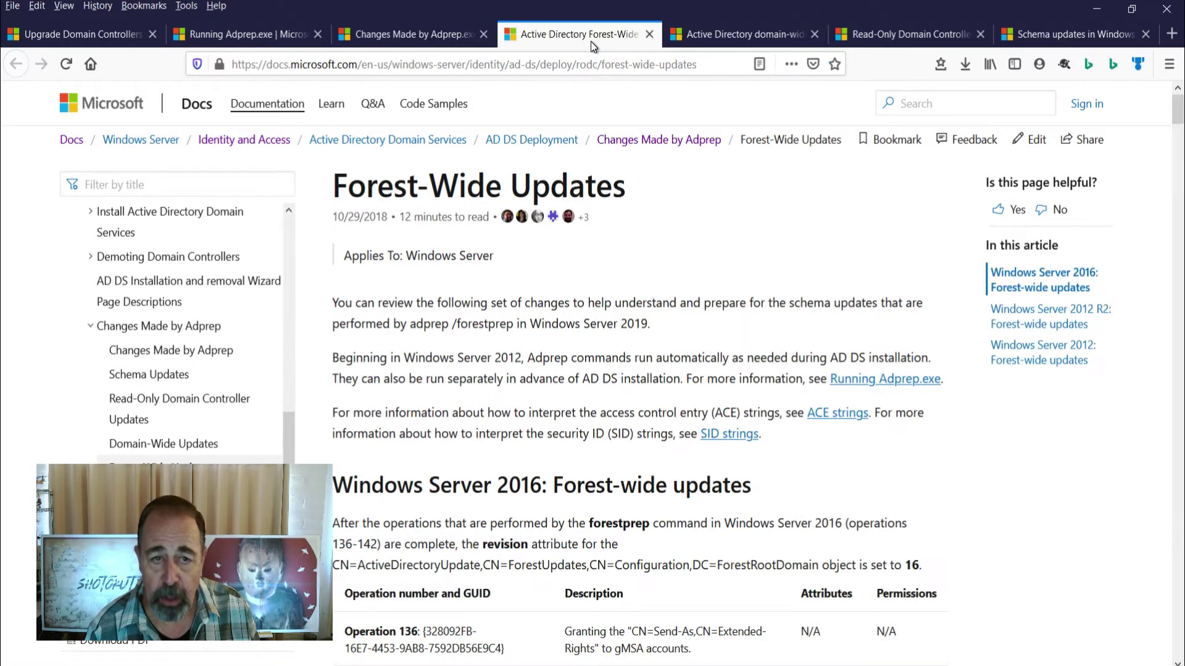
left_click(715, 37)
left_click(870, 37)
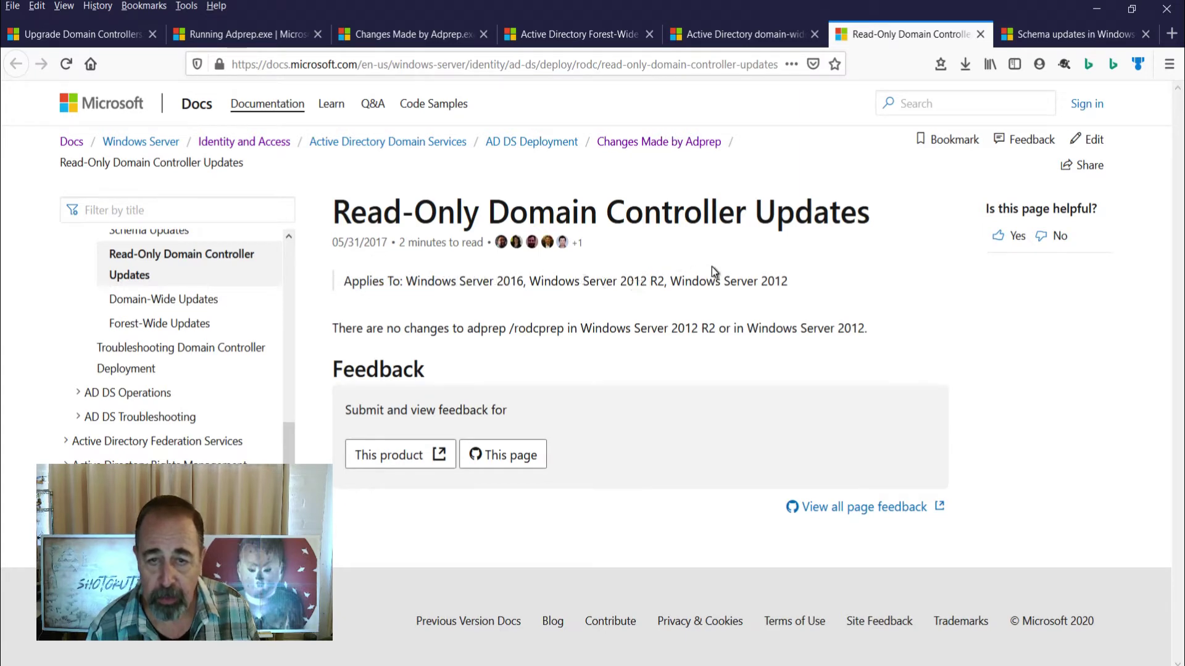
left_click_drag(457, 328, 678, 327)
Step: Highlight the /gpprep note on Running Adprep.exe, then return to Upgrade Domain Controllers
key("ctrl+2")
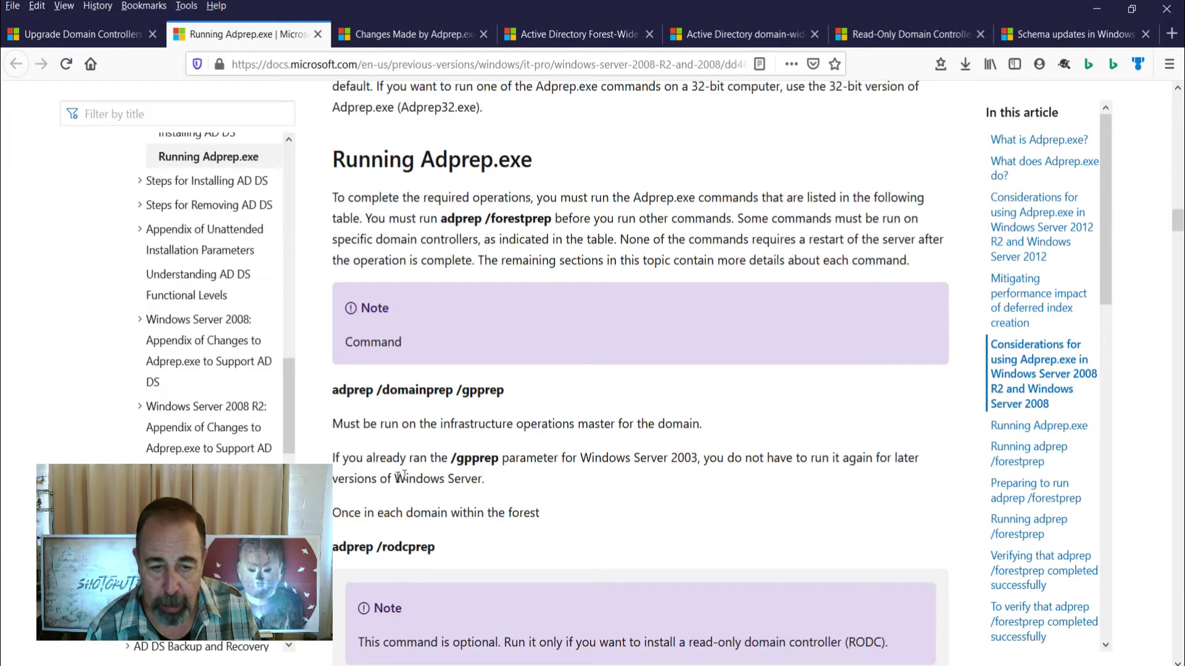
left_click_drag(442, 458, 735, 458)
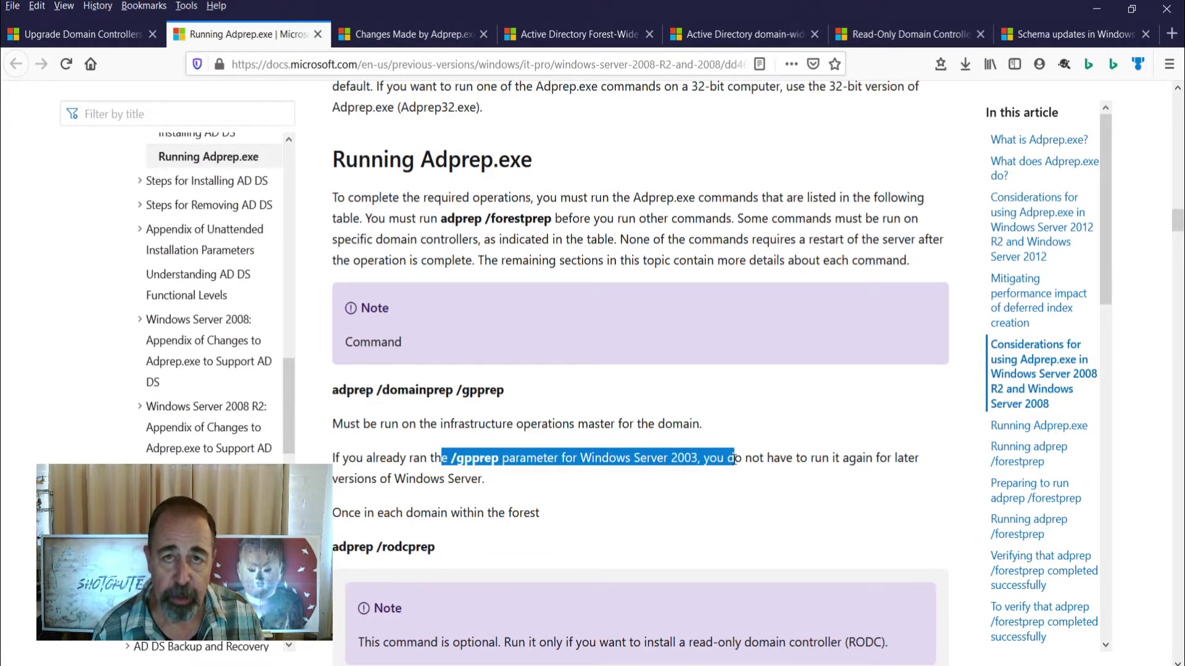
key("ctrl+1")
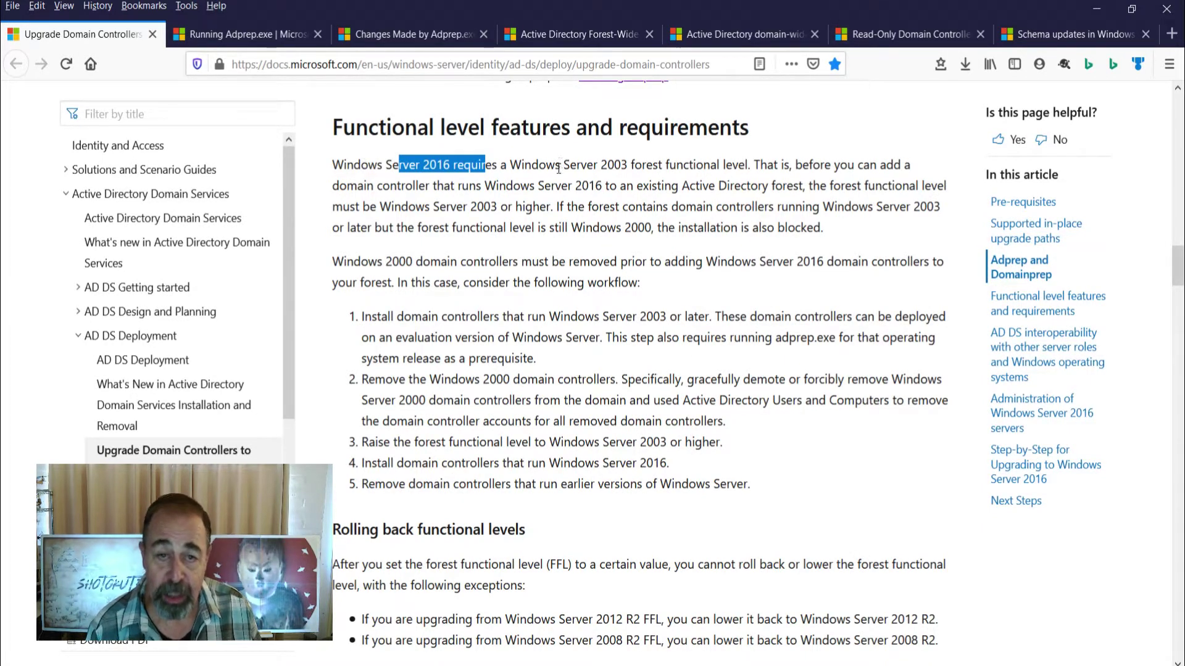
Step: Highlight the Windows Server 2003 forest level requirement and the Windows 2000 controller removal condition
left_click_drag(559, 165, 699, 164)
left_click_drag(571, 207, 601, 228)
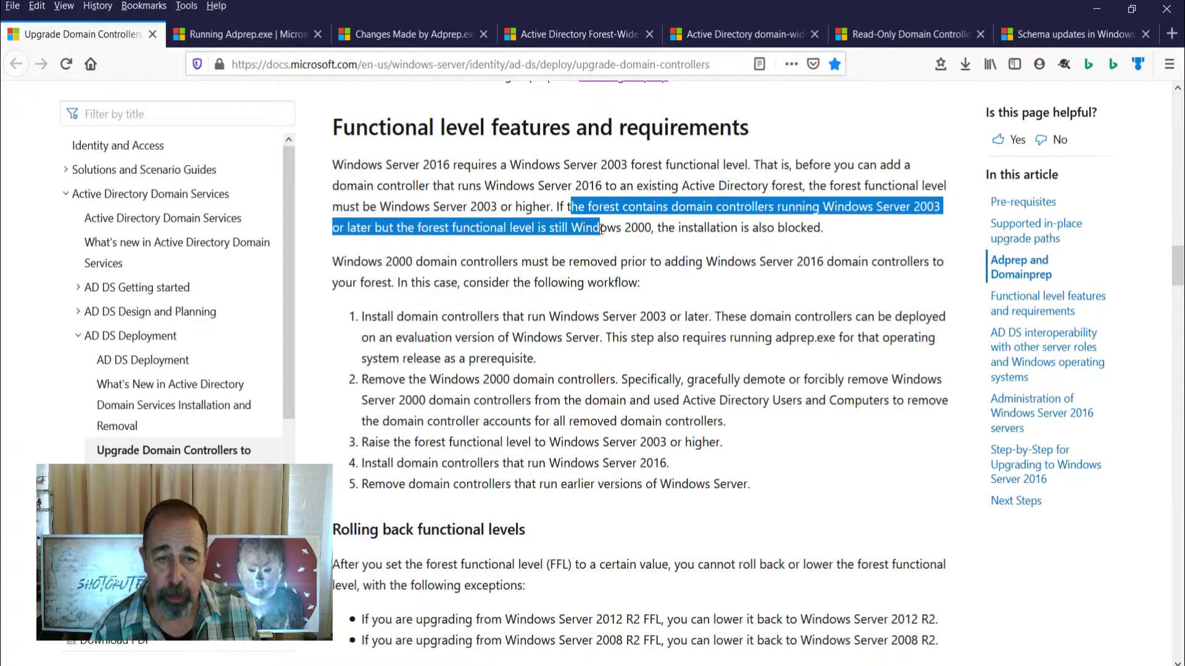
left_click_drag(369, 261, 468, 287)
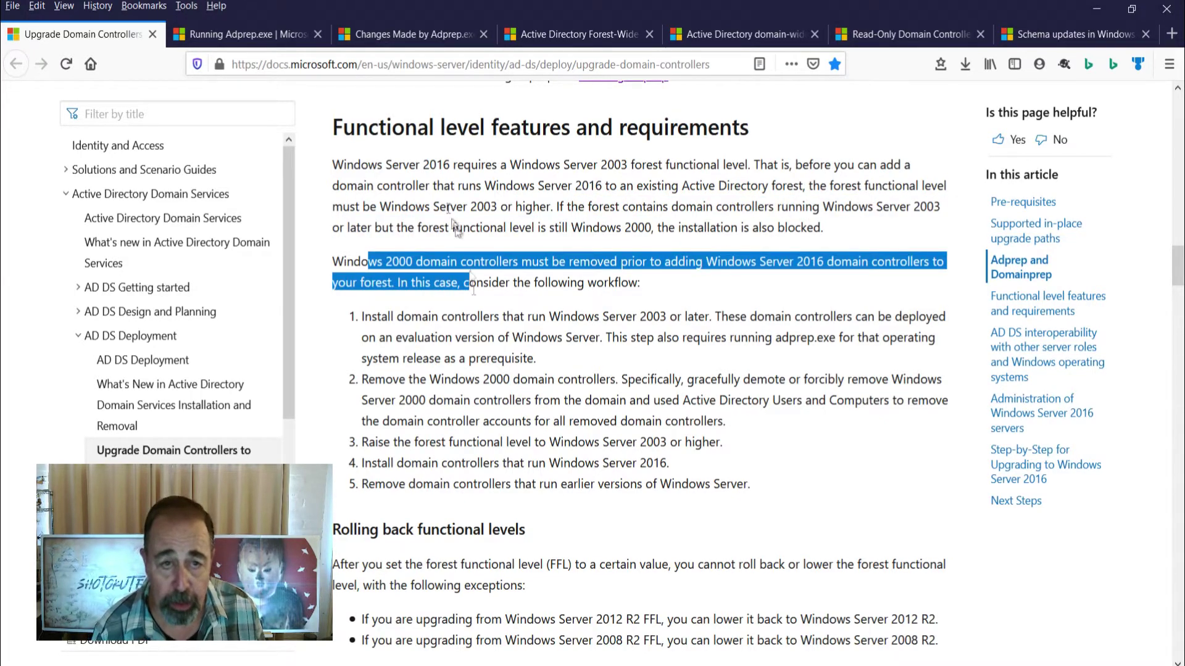
left_click_drag(377, 165, 455, 163)
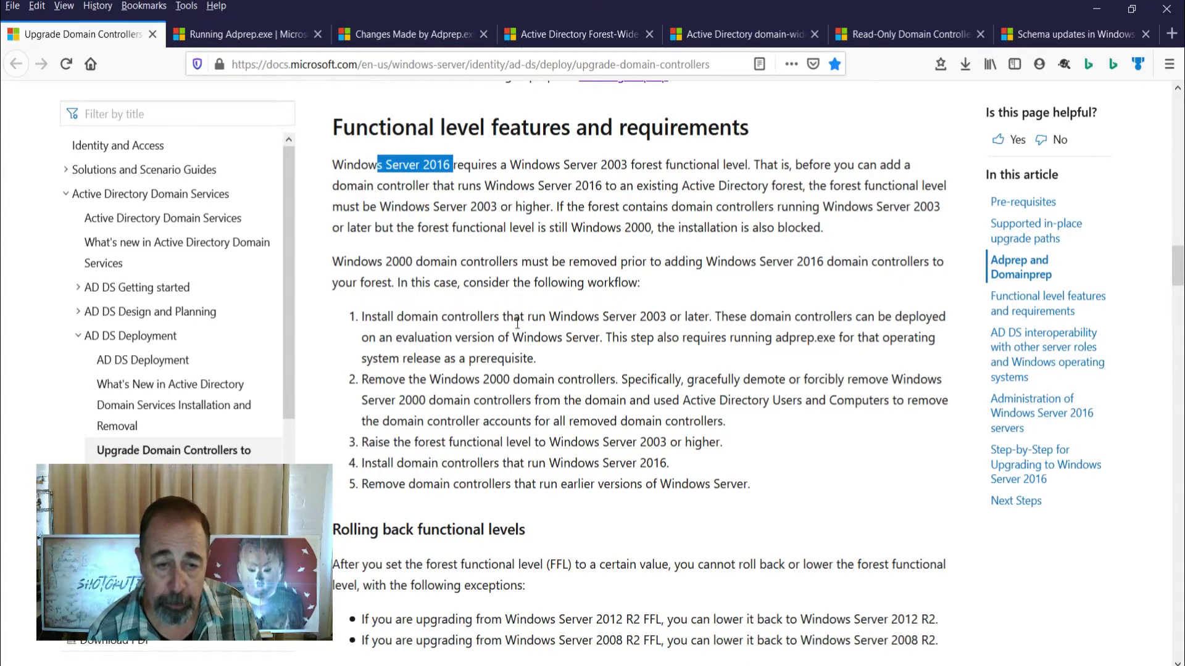
Step: Highlight the Rolling back functional levels rules, including the Windows Server 2008 R2 and 2012 exceptions
scroll(517, 321, "down", 4)
left_click_drag(333, 271, 515, 276)
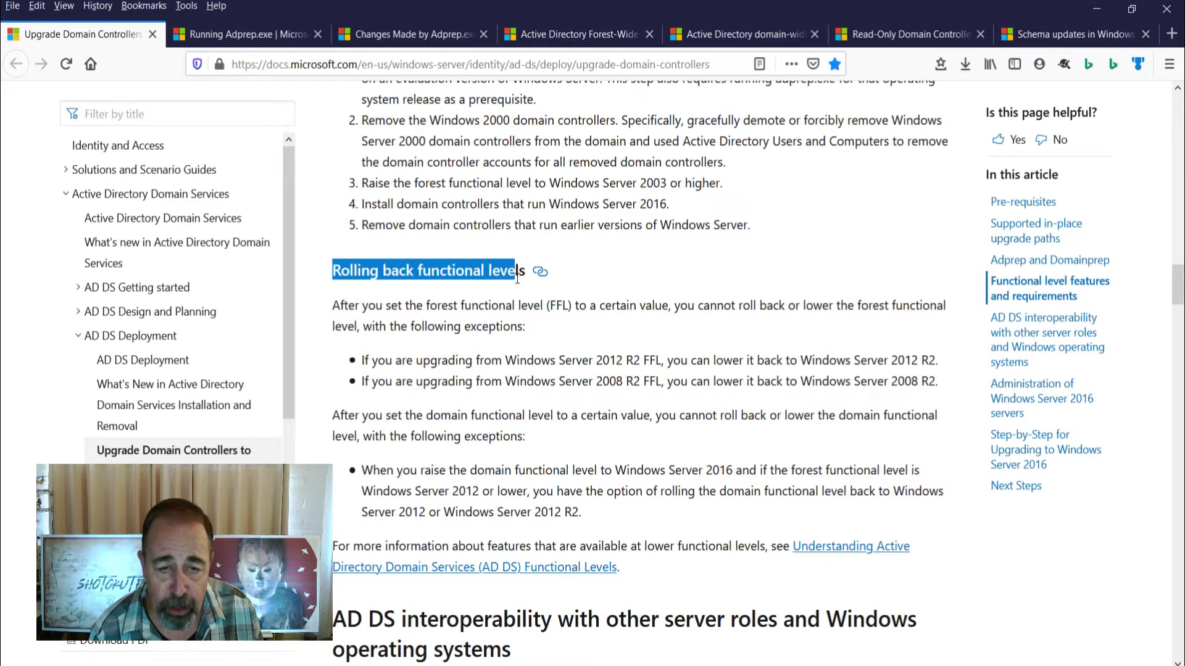
double_click(531, 306)
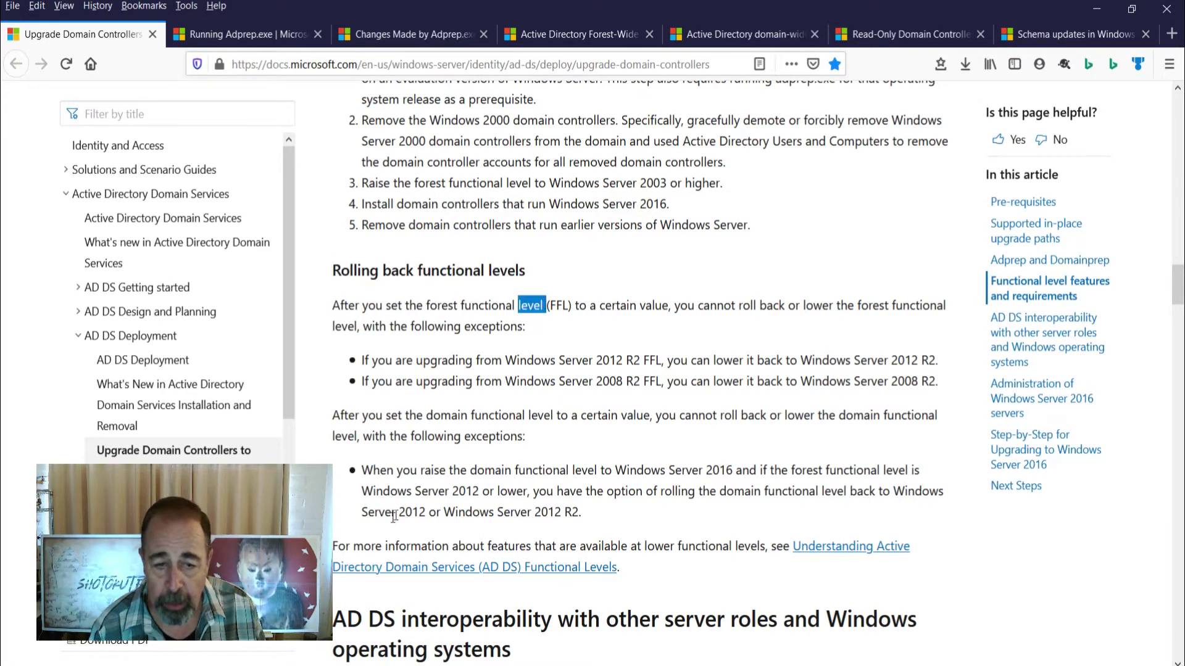
left_click_drag(424, 470, 559, 504)
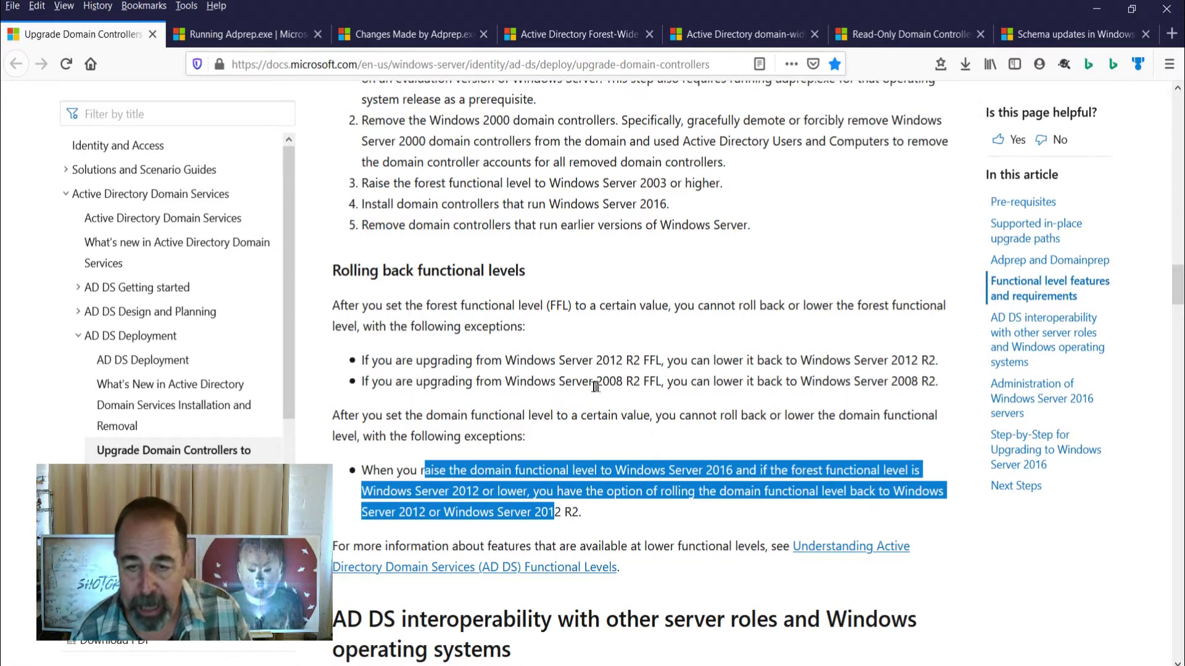
left_click_drag(459, 381, 892, 382)
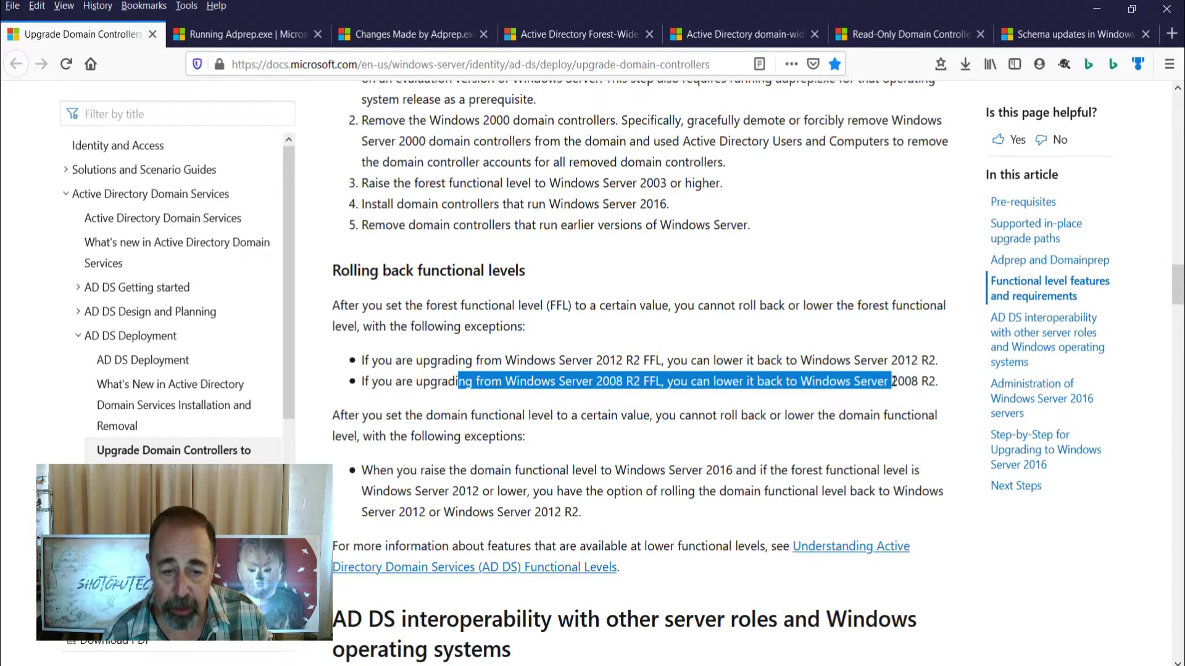
left_click_drag(406, 494, 406, 506)
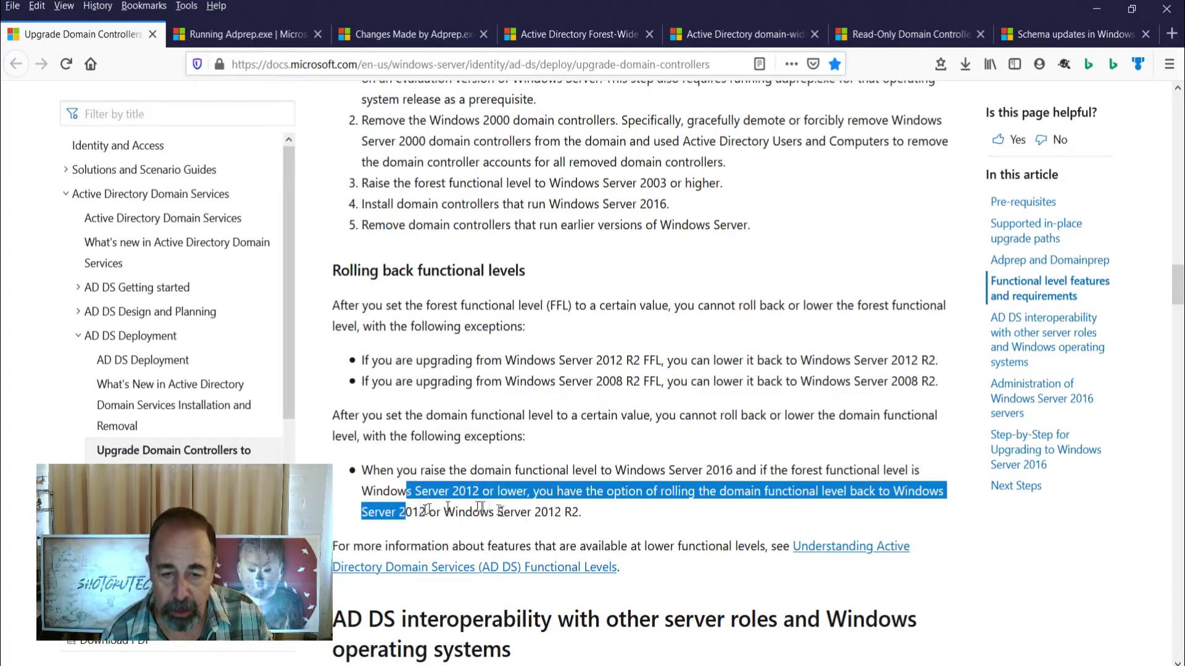
left_click_drag(590, 514, 374, 521)
left_click_drag(643, 383, 520, 382)
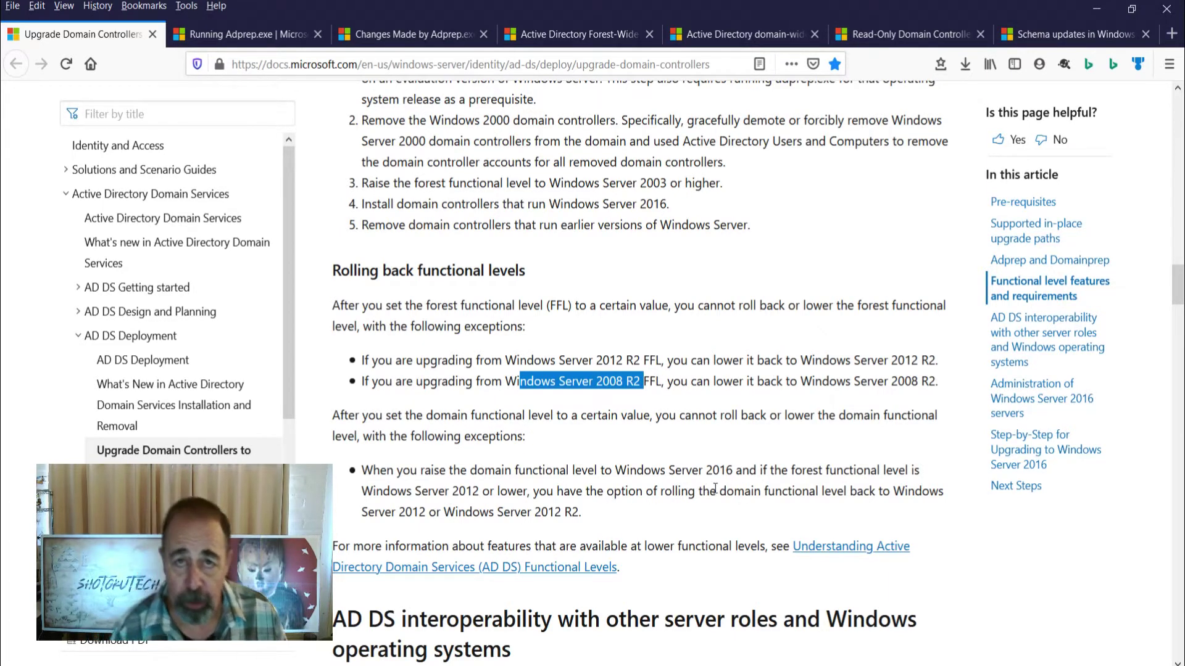
key("ctrl+Tab")
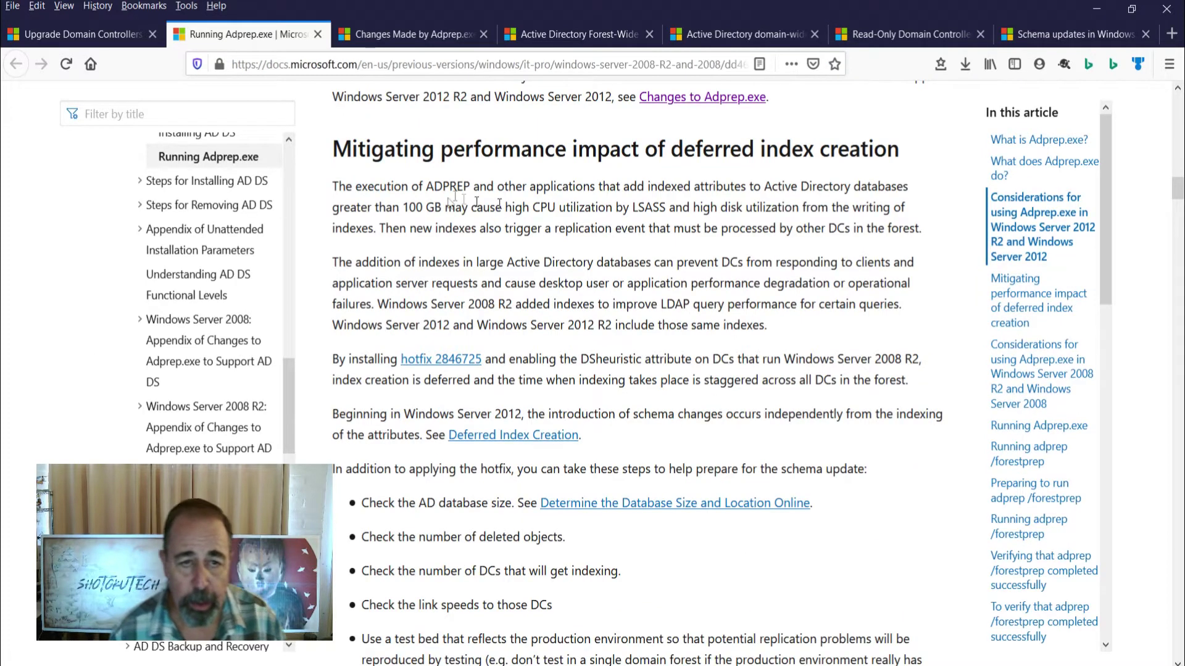
Step: Highlight the deferred index warning for databases over 100 GB and the AD database size check
left_click_drag(370, 209, 803, 284)
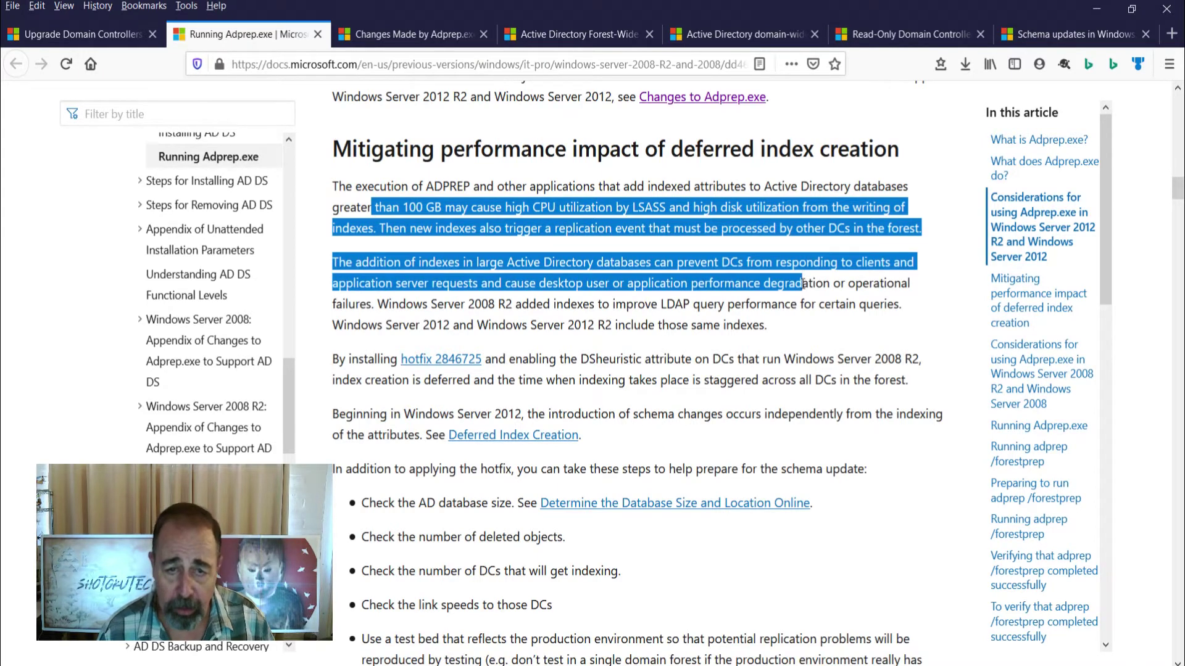
left_click_drag(410, 503, 482, 505)
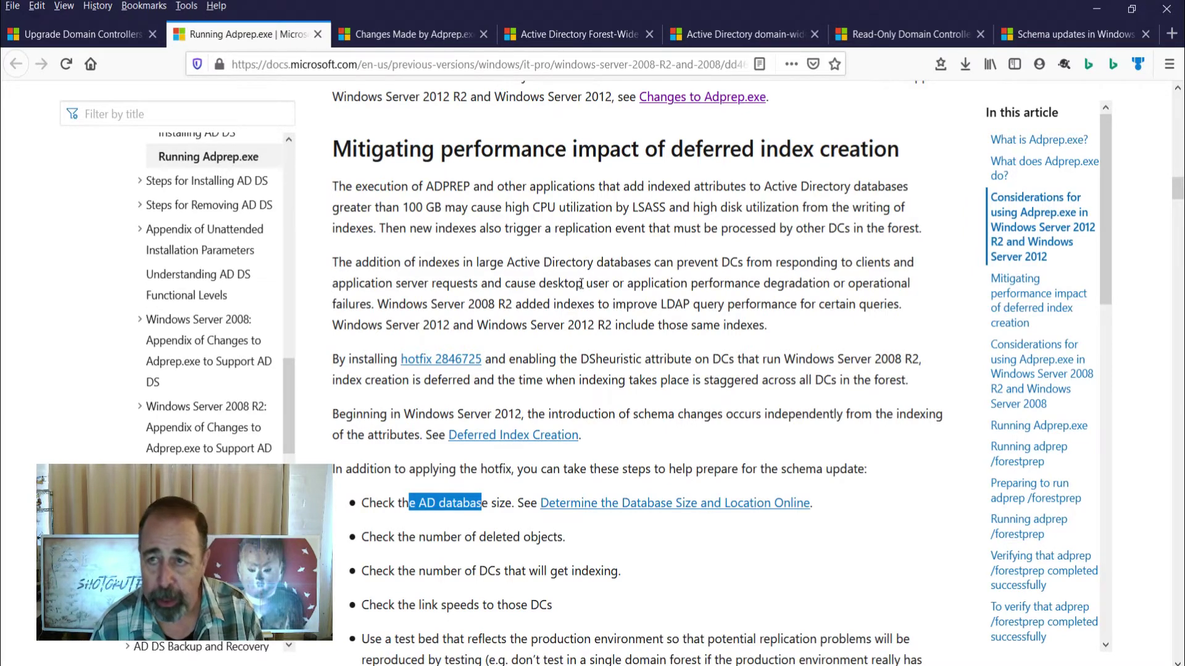
key("ctrl+Tab")
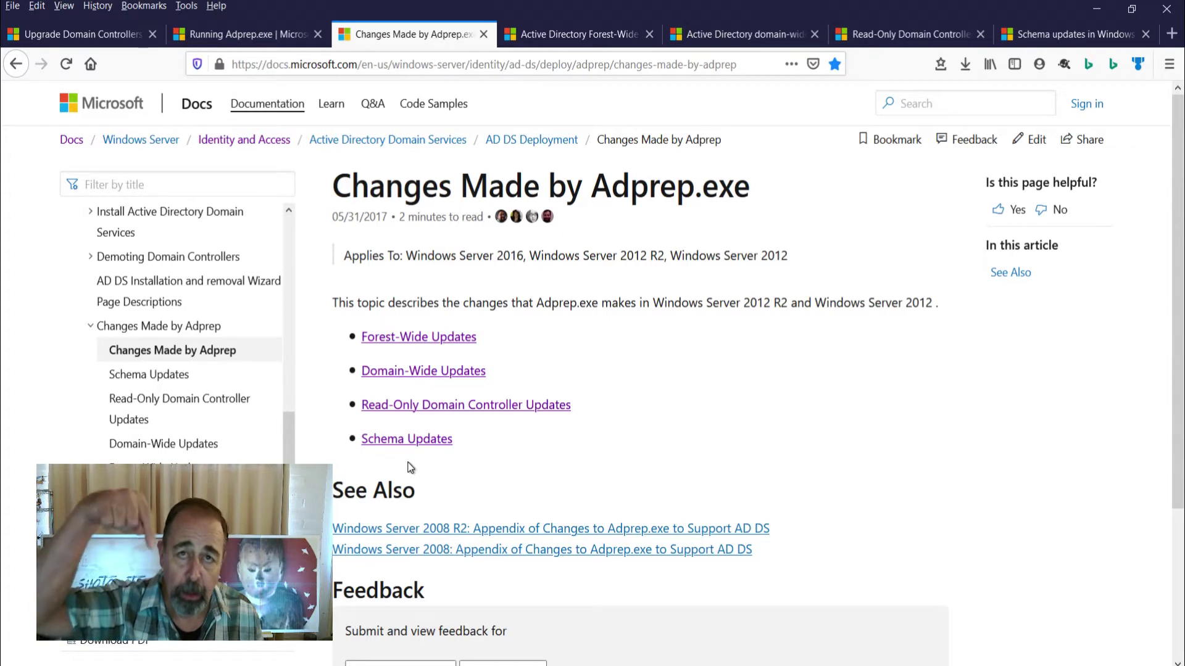
Step: Bring up the Forest-Wide Updates page showing Windows Server 2016 operations 136–142
key("ctrl+Tab")
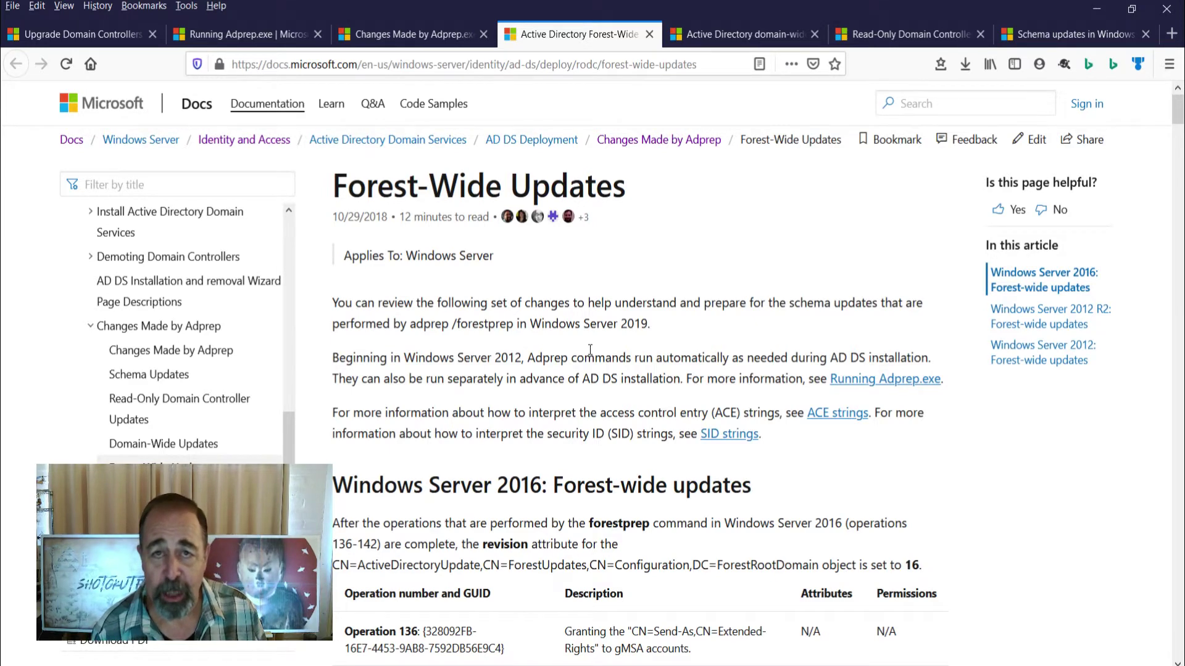
left_click(1074, 34)
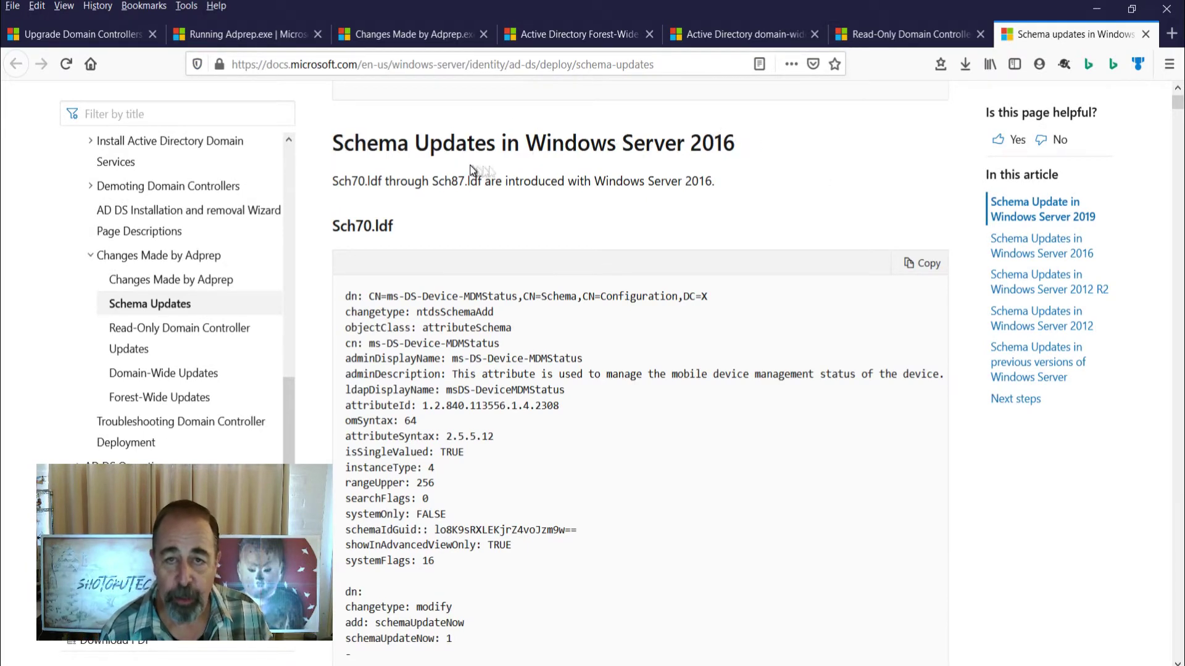
scroll(694, 343, "down", 10)
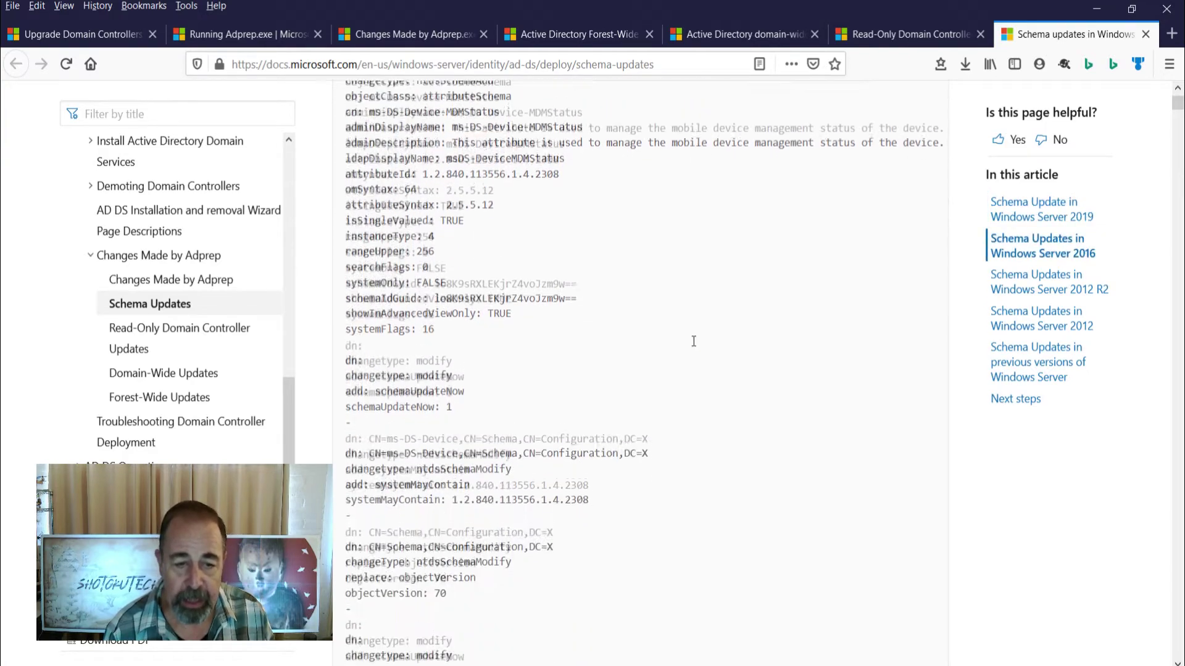
scroll(692, 343, "down", 10)
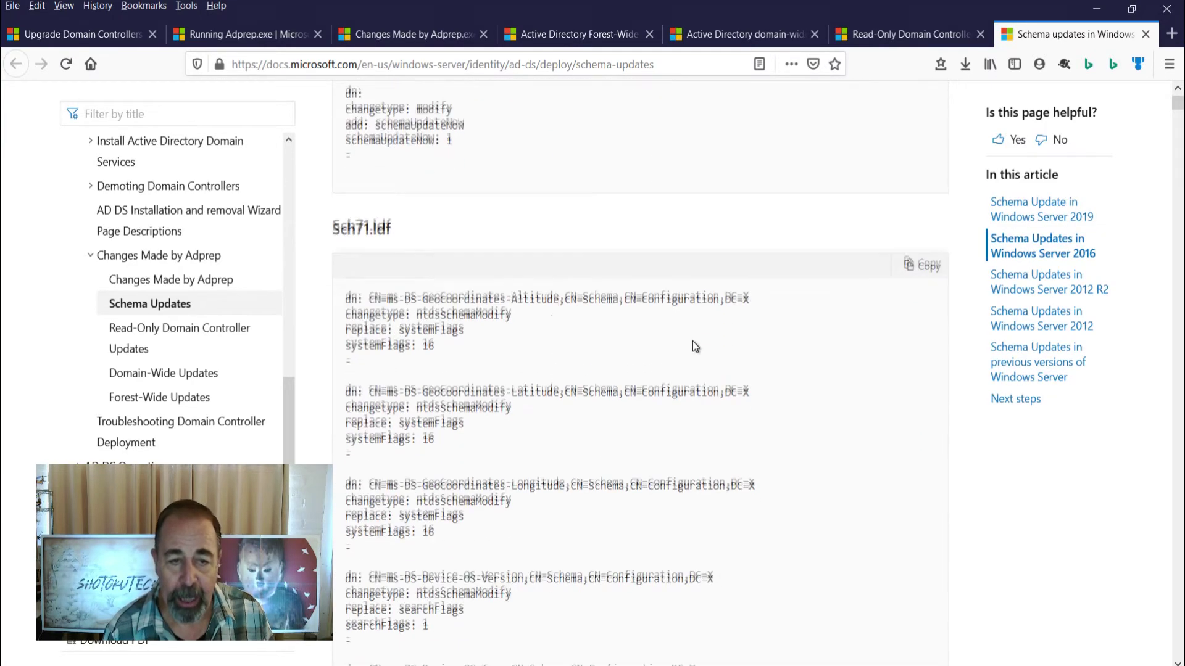
scroll(693, 344, "down", 10)
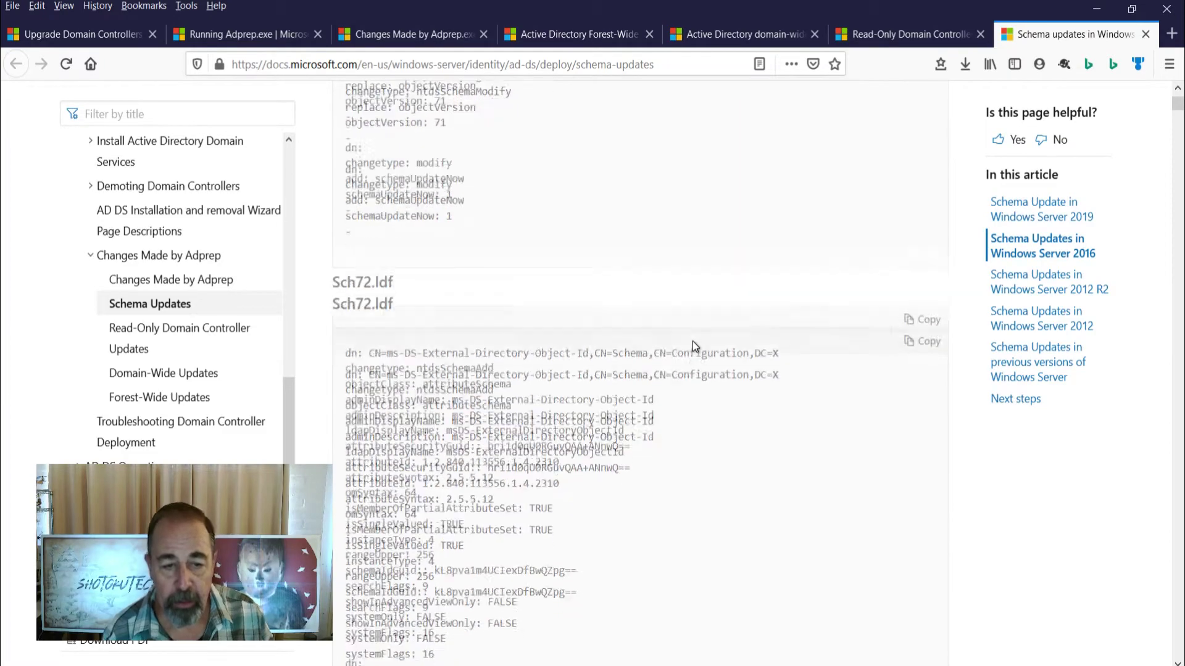
scroll(692, 342, "down", 10)
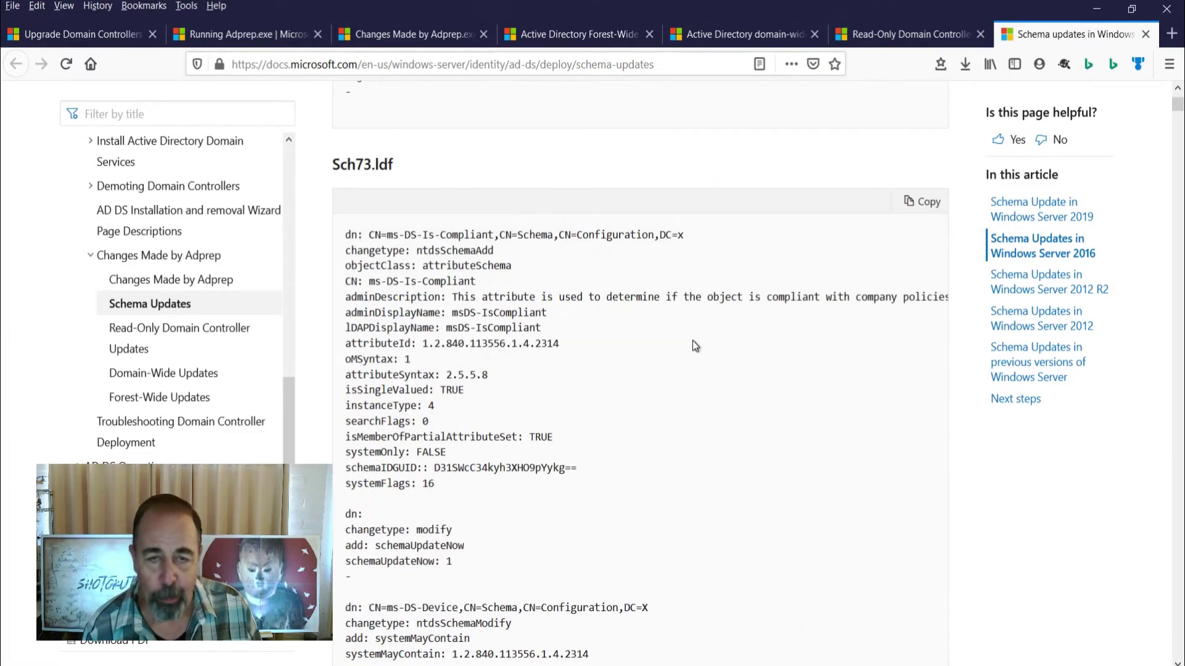
scroll(692, 341, "up", 9)
scroll(693, 341, "up", 15)
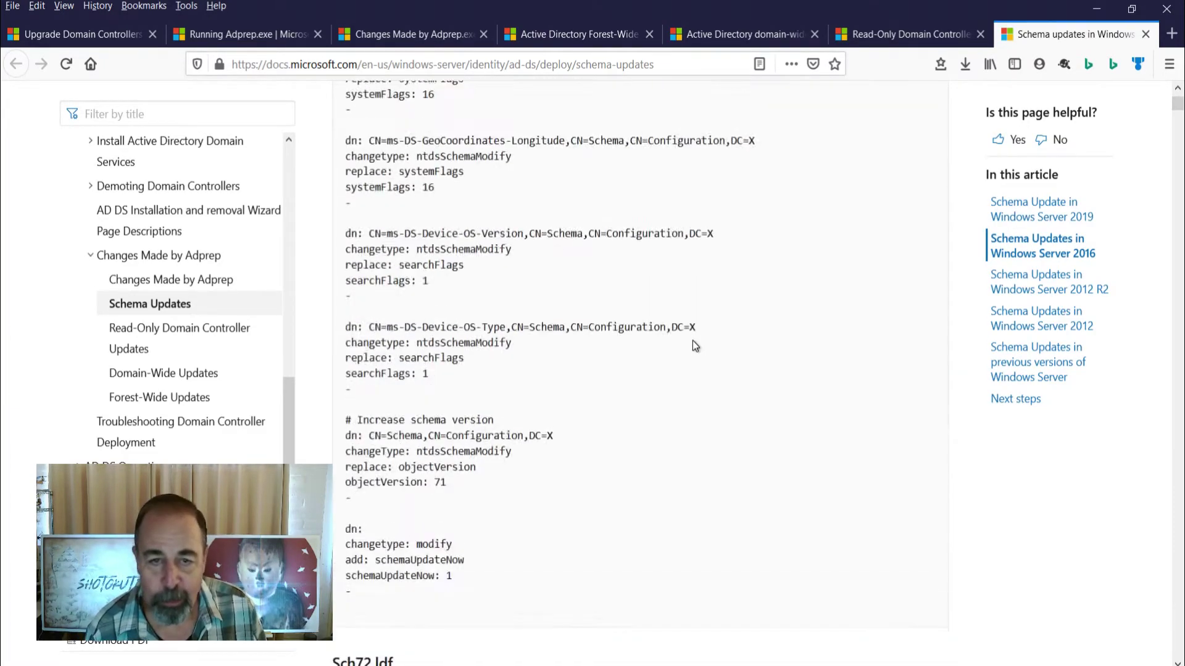
scroll(693, 343, "up", 6)
scroll(693, 343, "down", 3)
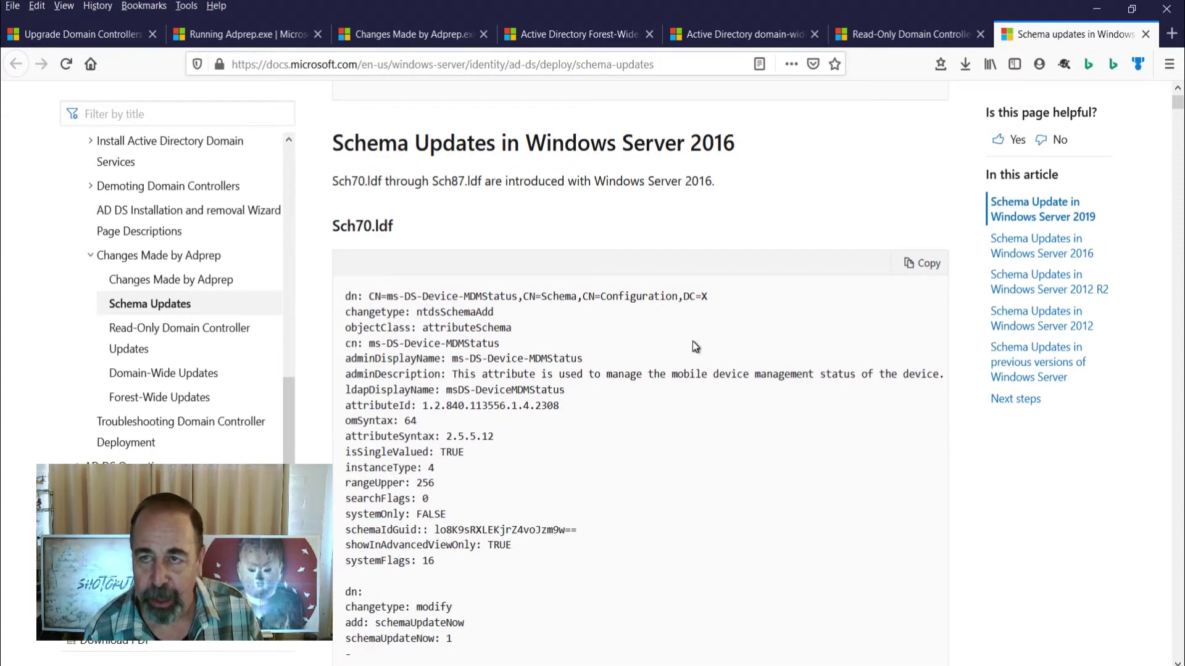
scroll(680, 388, "up", 8)
scroll(680, 387, "down", 4)
scroll(680, 388, "down", 3)
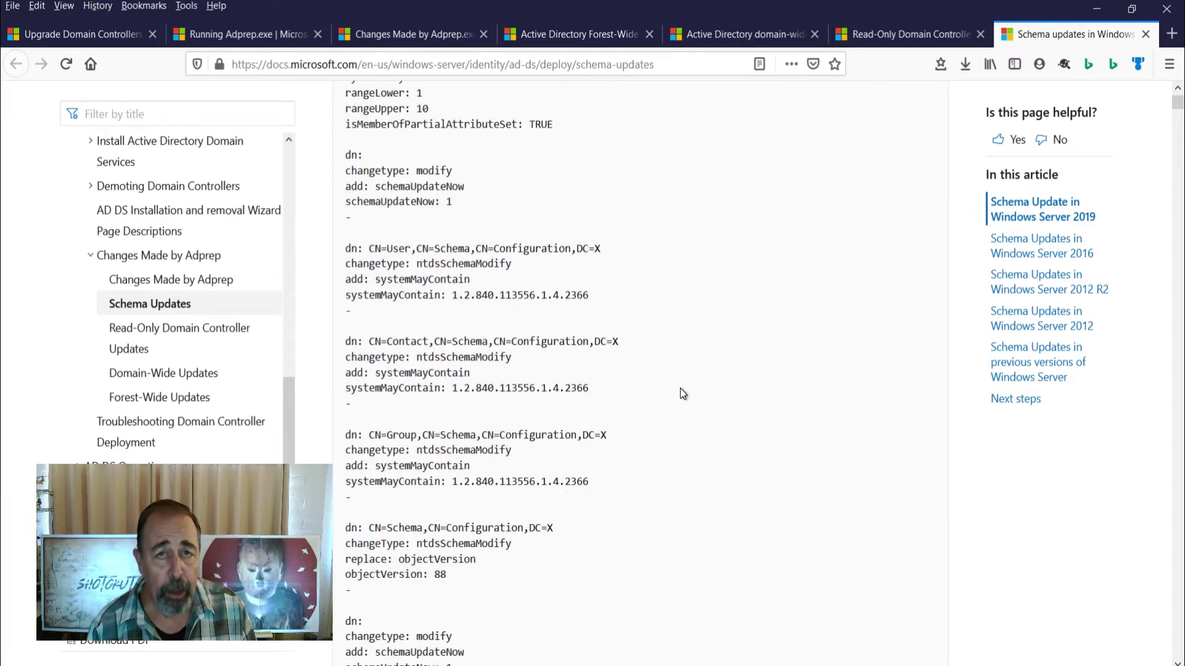
scroll(680, 388, "down", 9)
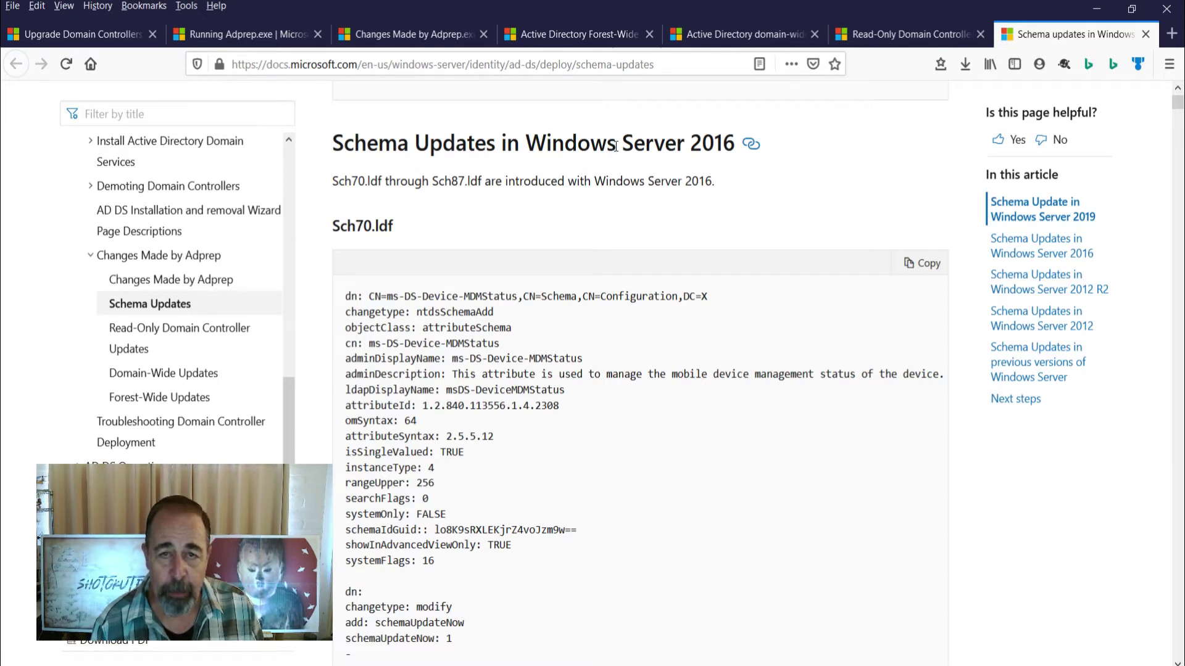
mouse_move(627, 143)
left_mouse_down()
mouse_move(679, 144)
mouse_move(627, 148)
left_mouse_up()
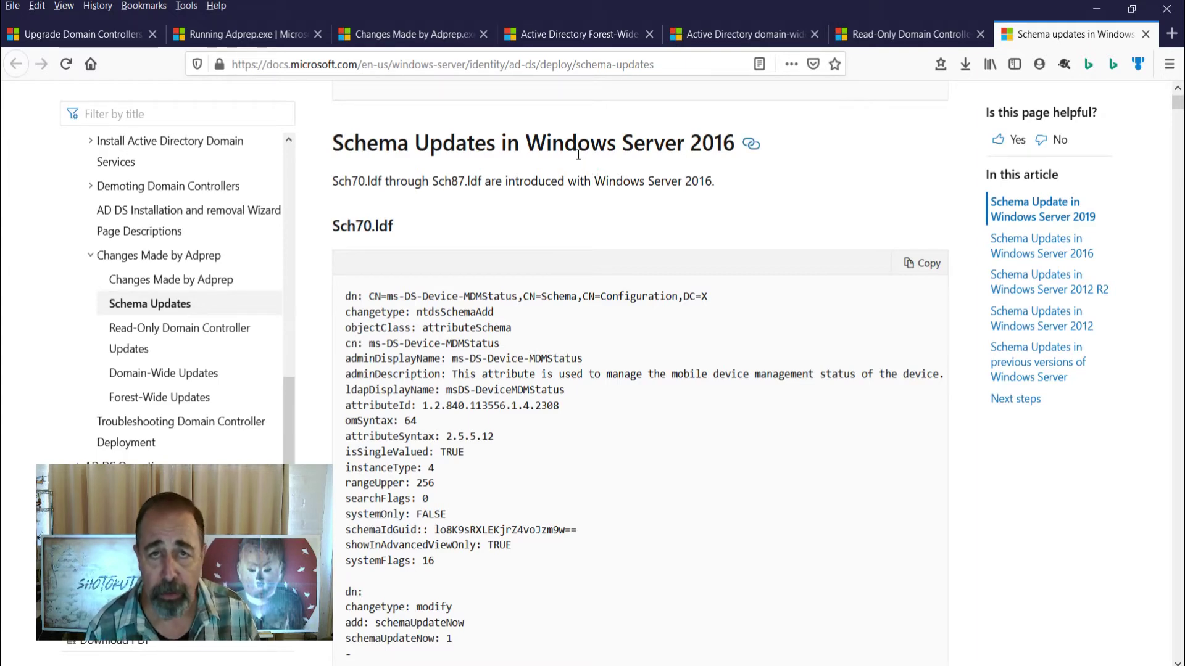
Step: Point out the Forest-Wide, Domain-Wide and RODC update links, then reach Running adprep /forestprep
key("ctrl+shift+Tab")
key("ctrl+shift+Tab")
key("ctrl+shift+Tab")
key("ctrl+shift+Tab")
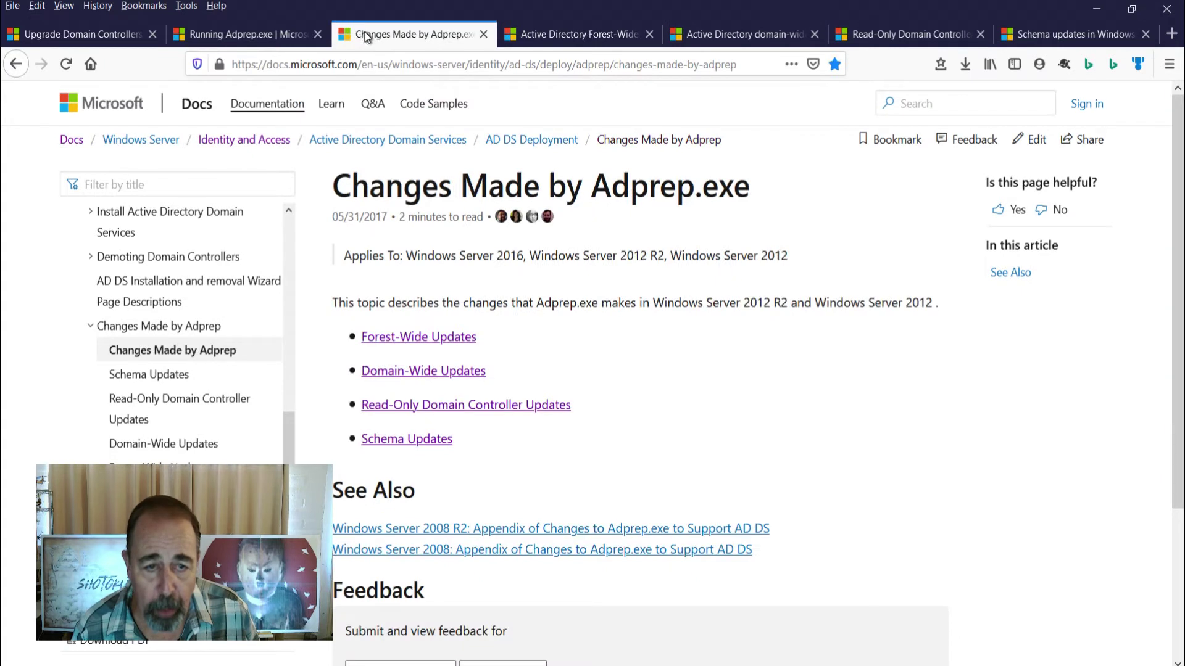
left_click_drag(493, 343, 440, 341)
left_click_drag(511, 373, 472, 373)
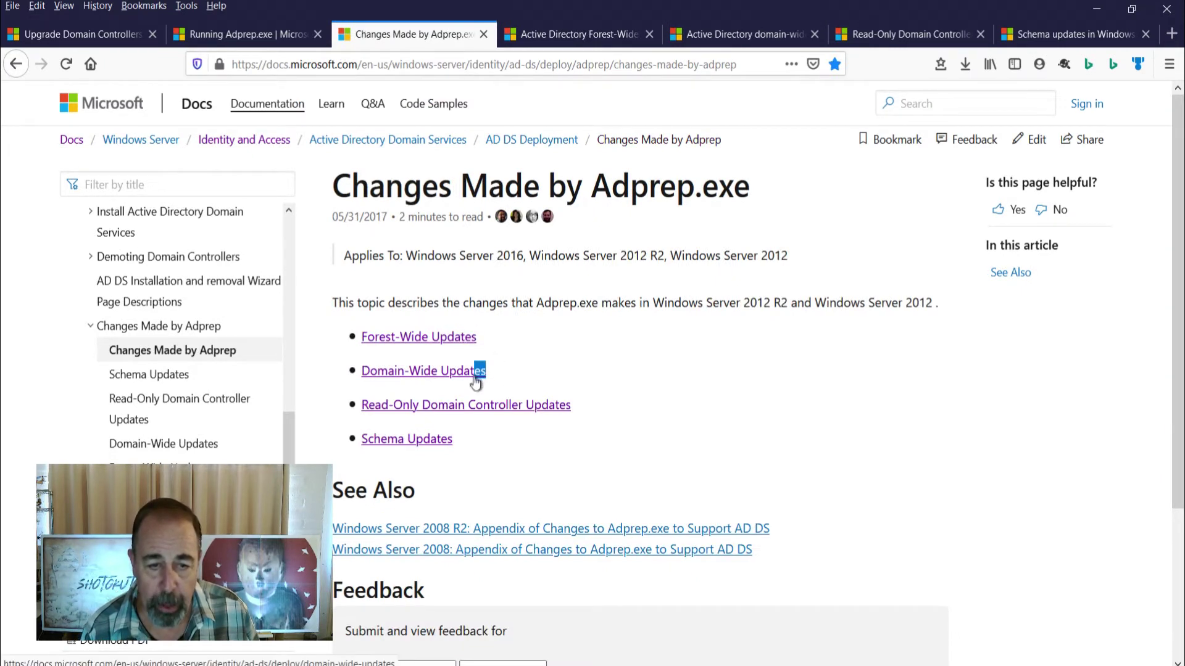
mouse_move(609, 410)
left_mouse_down()
mouse_move(428, 412)
mouse_move(603, 407)
left_mouse_up()
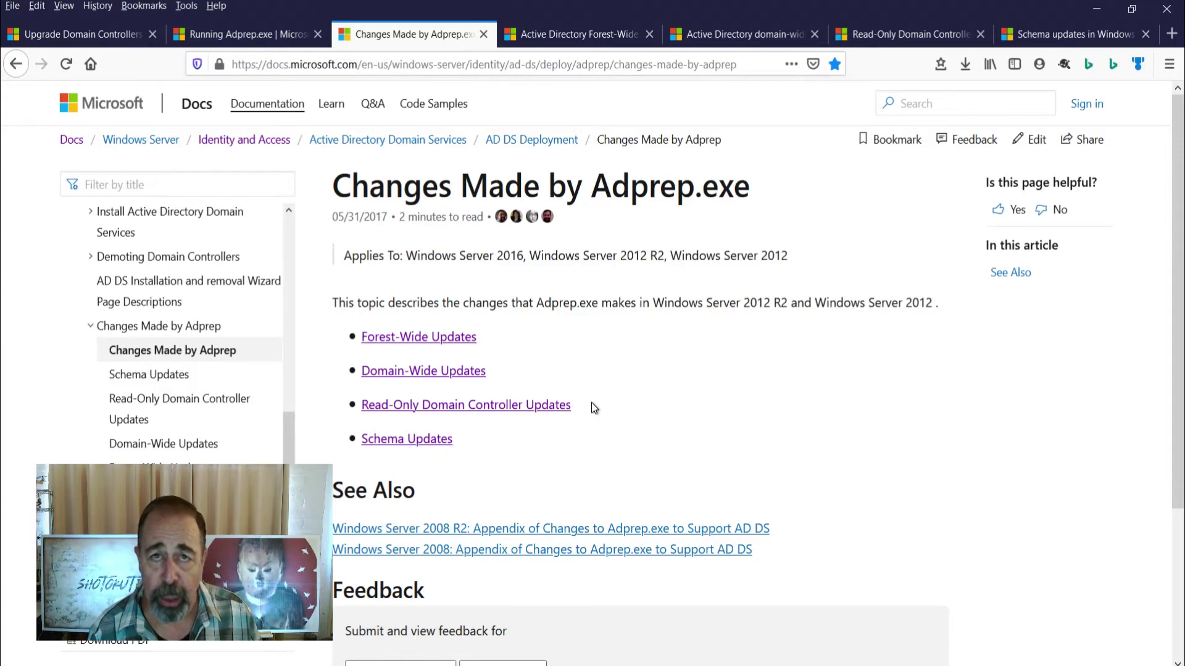
key("ctrl+shift+Tab")
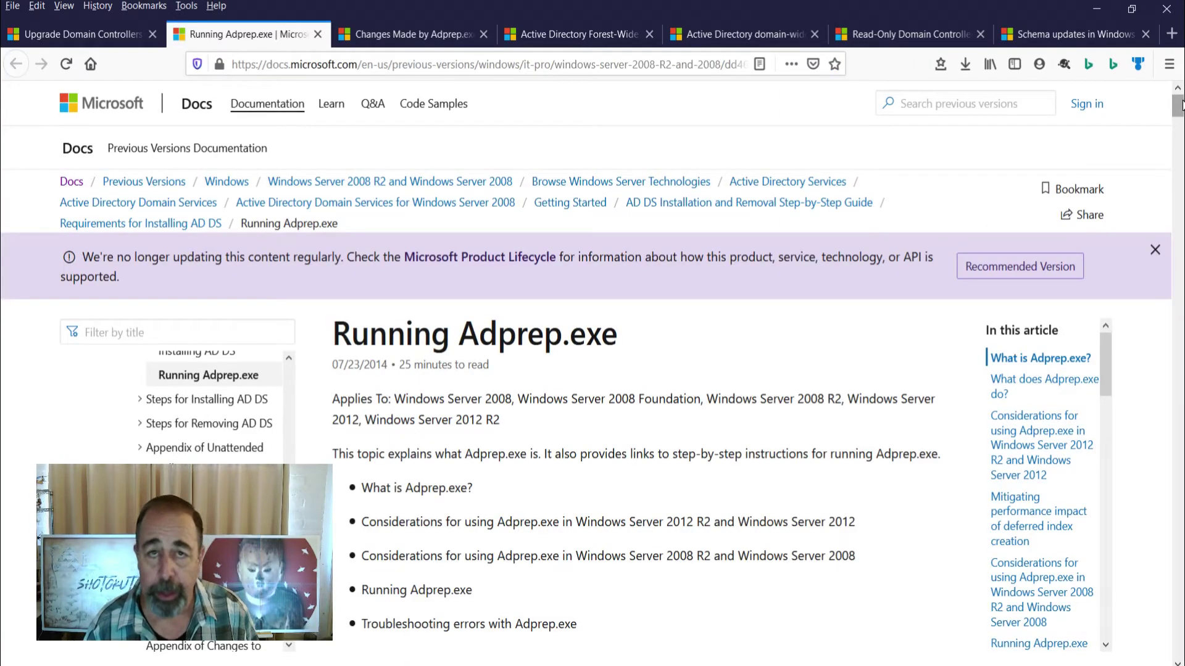
left_click_drag(1180, 105, 1177, 301)
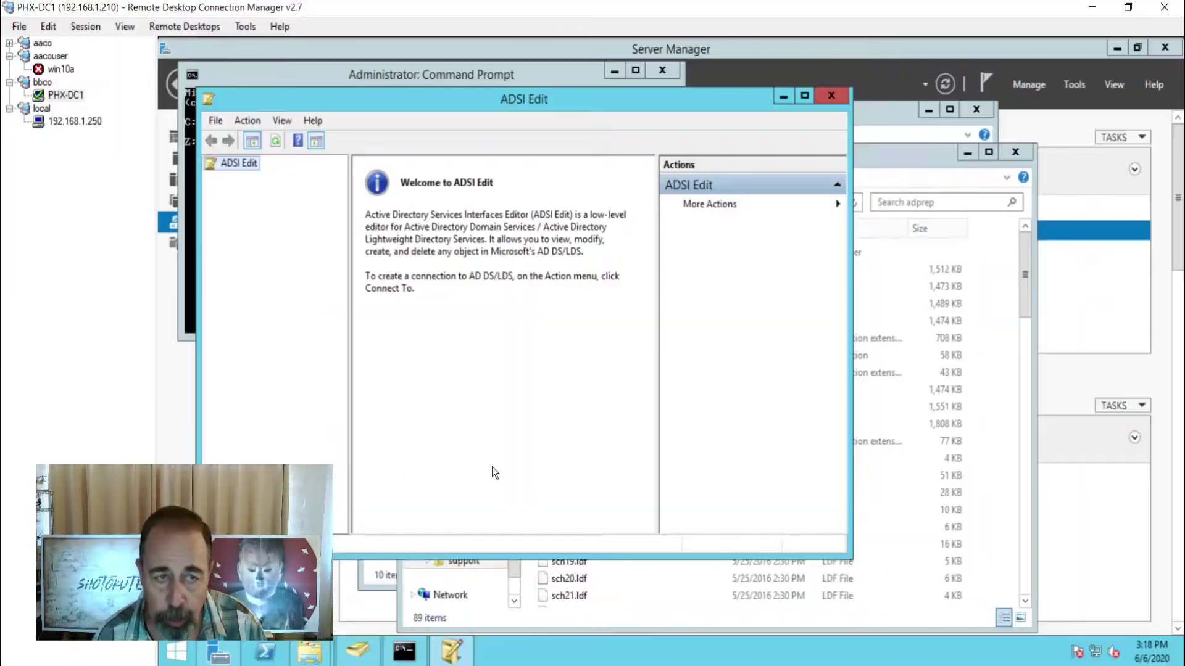
Step: Connect ADSI Edit to the Configuration naming context
right_click(232, 163)
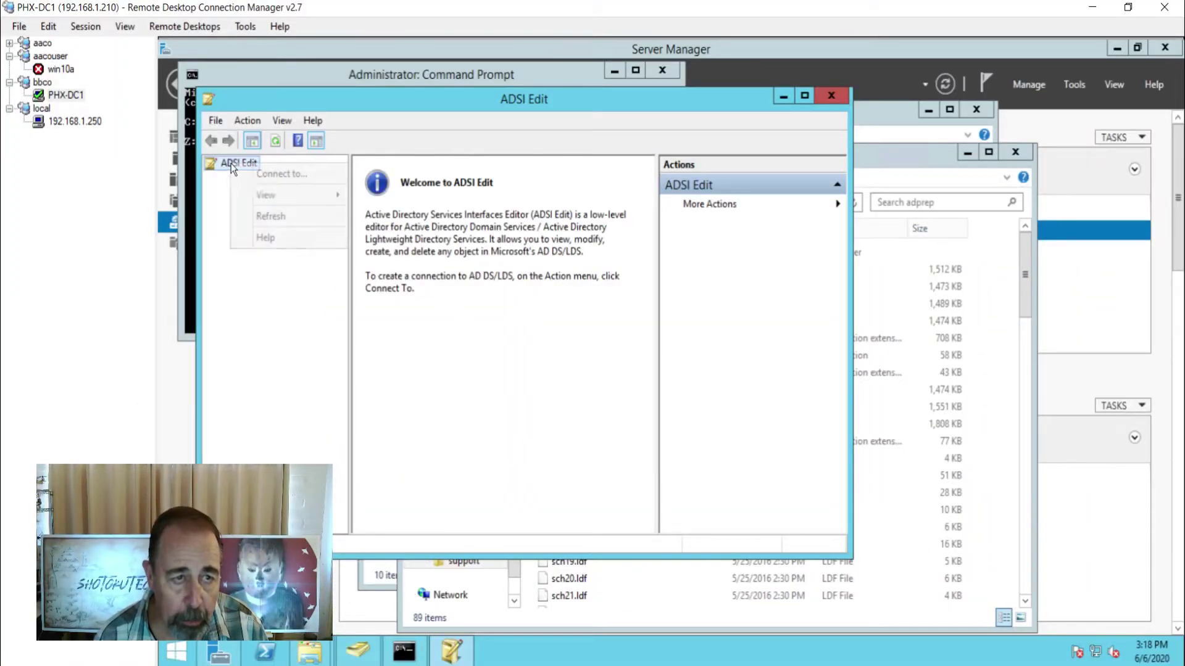
left_click(267, 175)
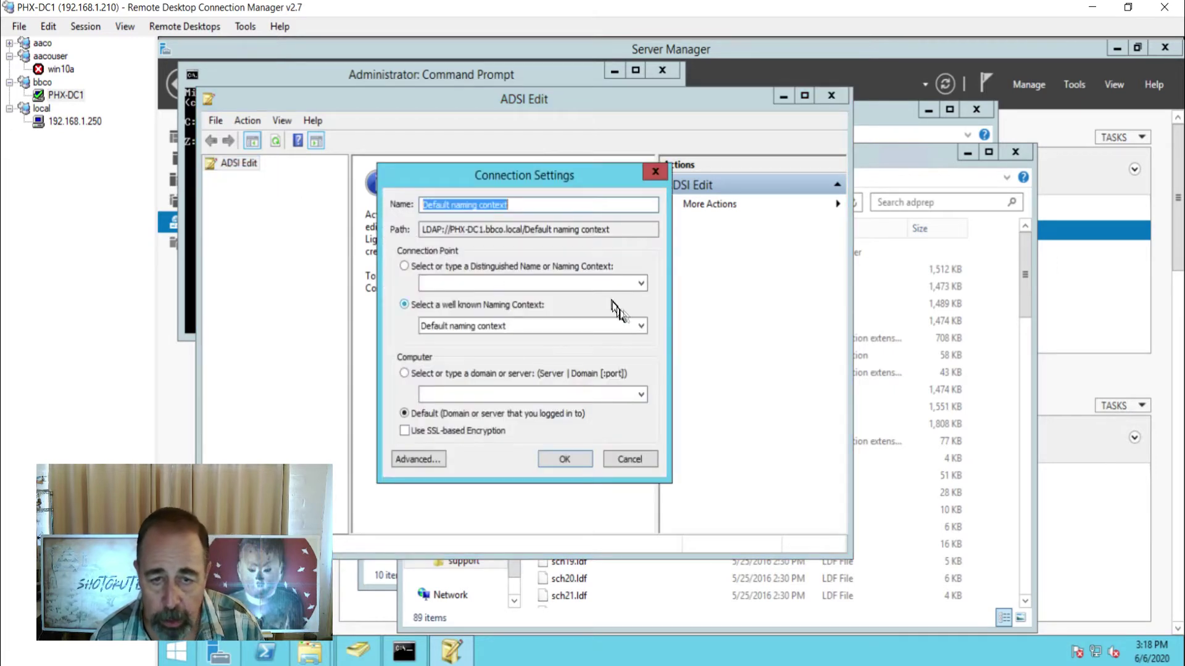
left_click(641, 326)
left_click(501, 351)
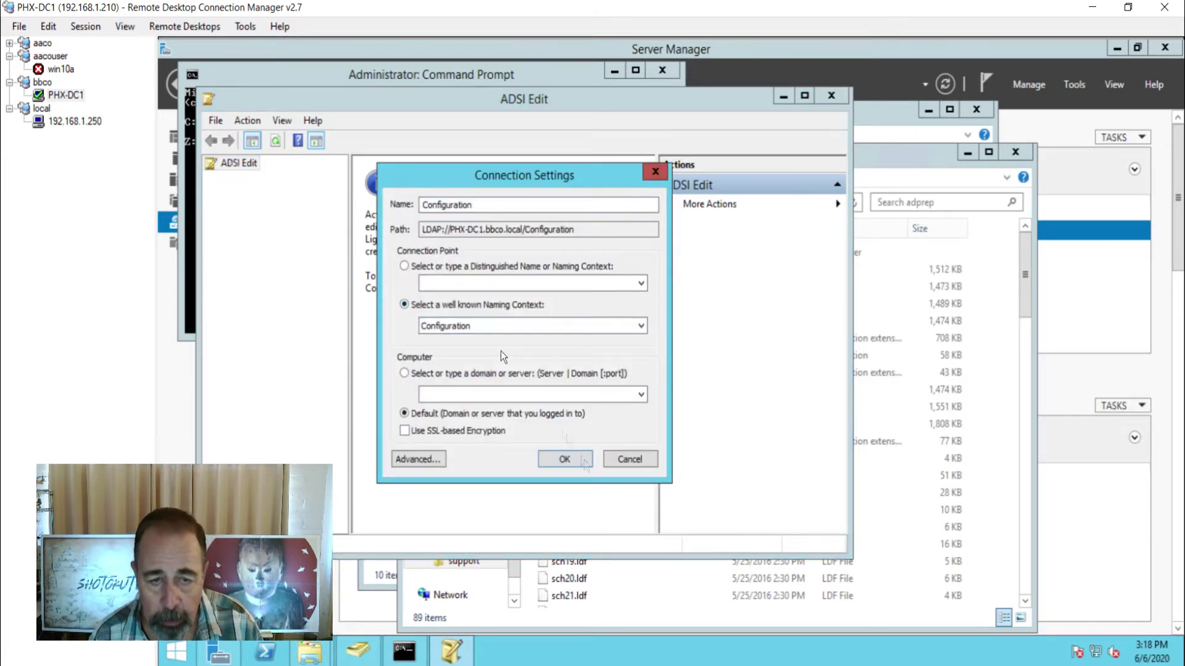
left_click(564, 460)
double_click(259, 178)
left_click(297, 193)
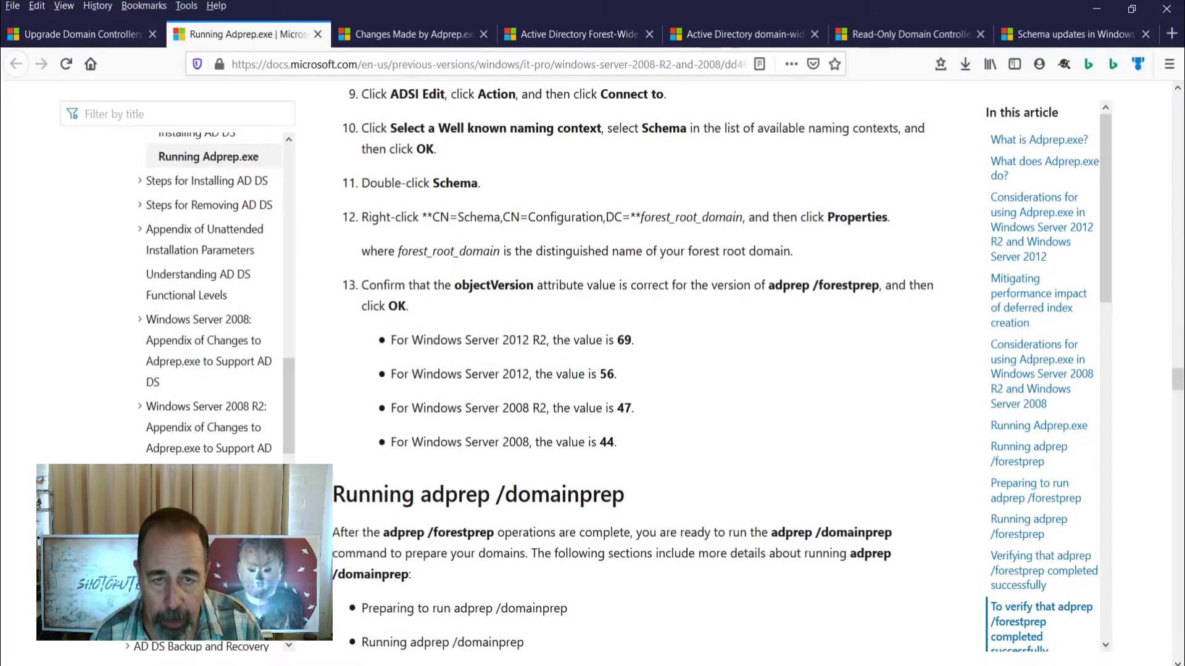
Step: Browse into the CN=ForestUpdates container and its child containers
scroll(448, 219, "up", 7)
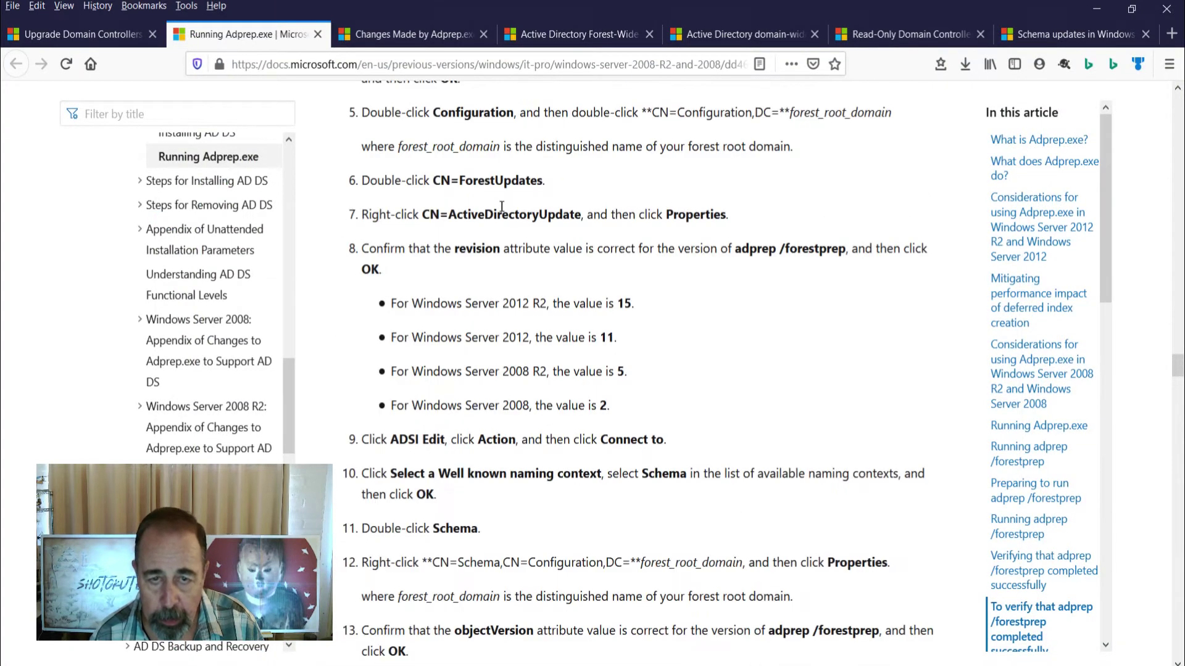
left_click_drag(430, 266, 545, 269)
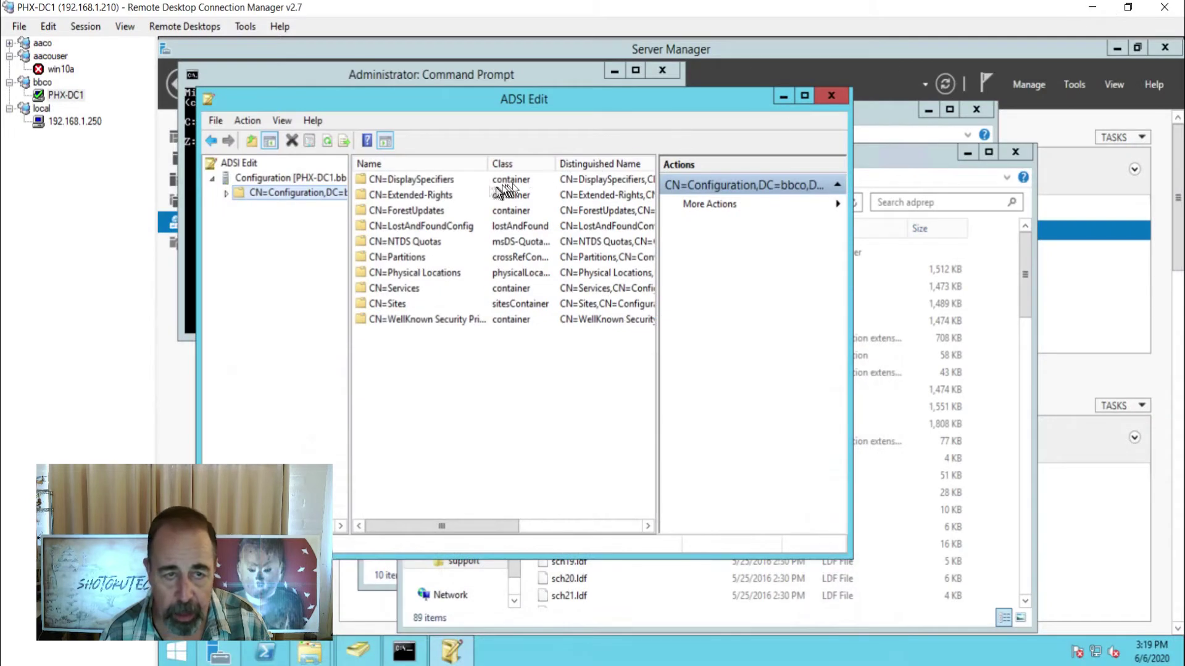
double_click(432, 211)
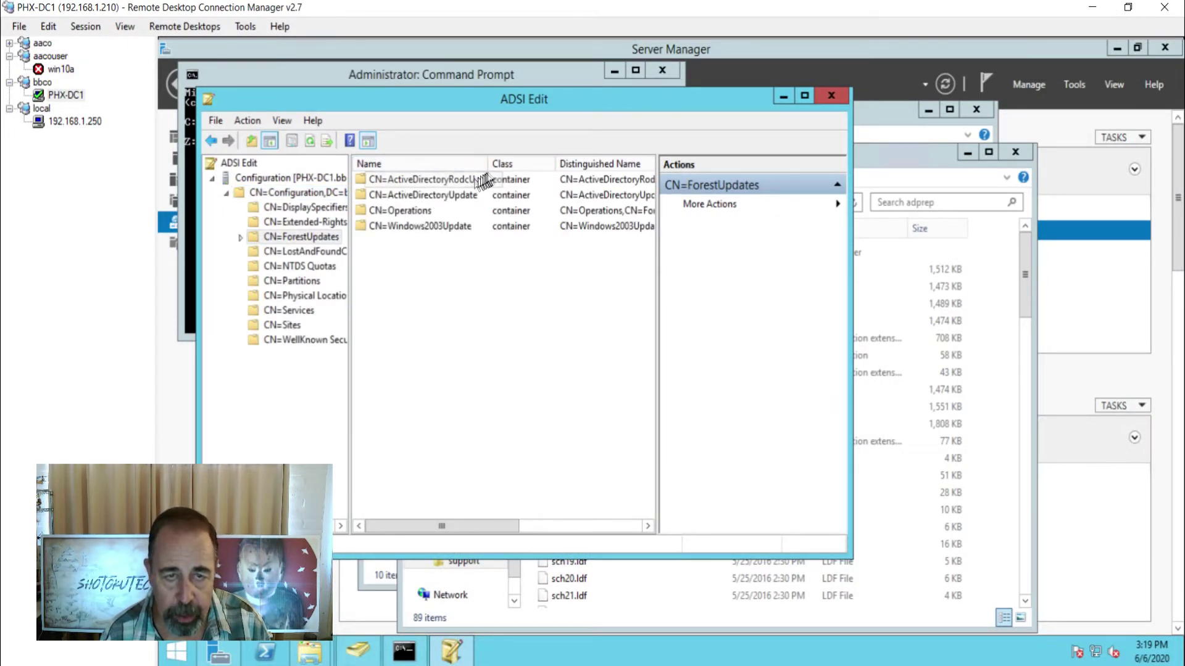
left_click_drag(489, 167, 500, 168)
left_click(431, 228)
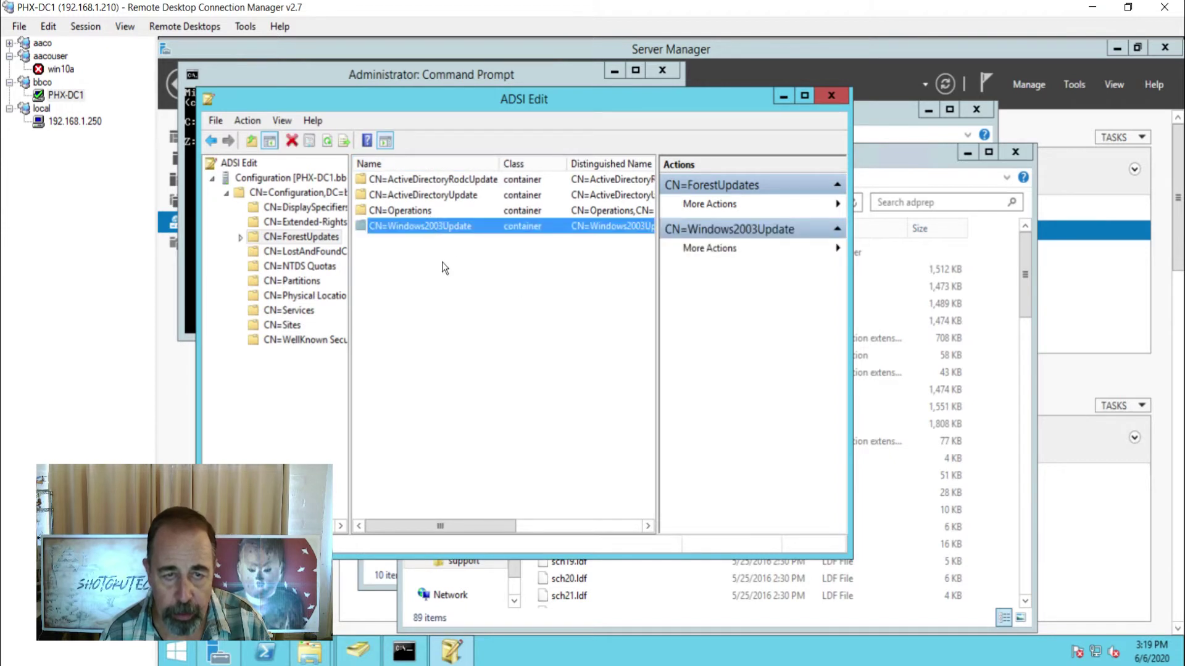
double_click(449, 180)
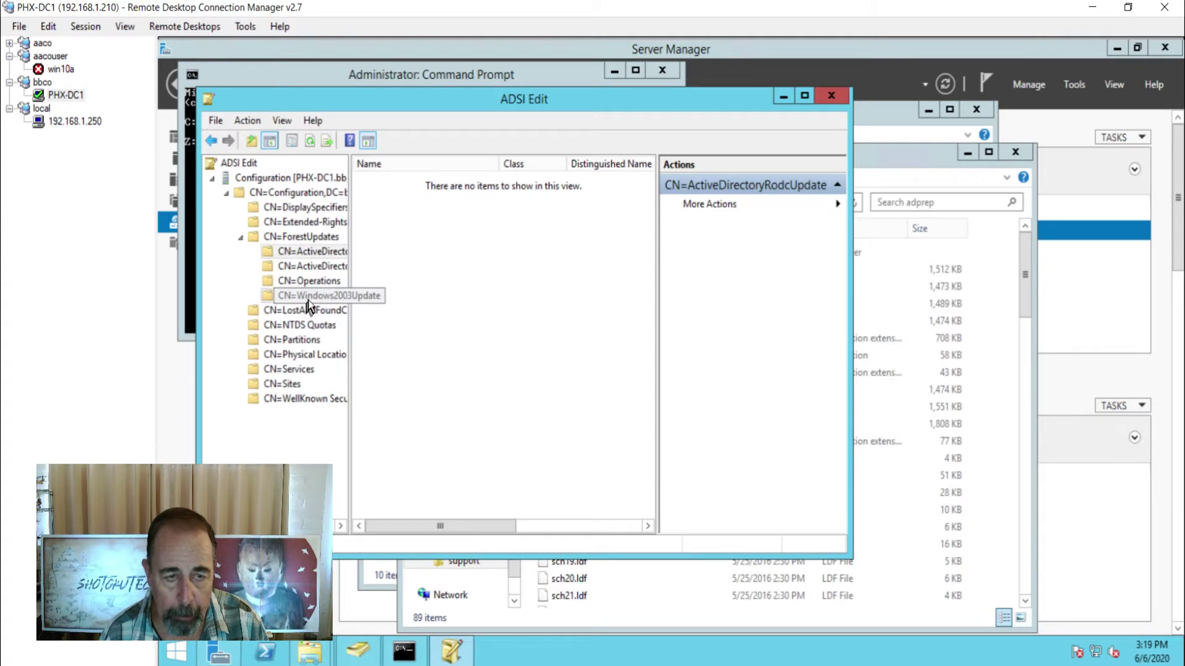
double_click(298, 238)
double_click(297, 238)
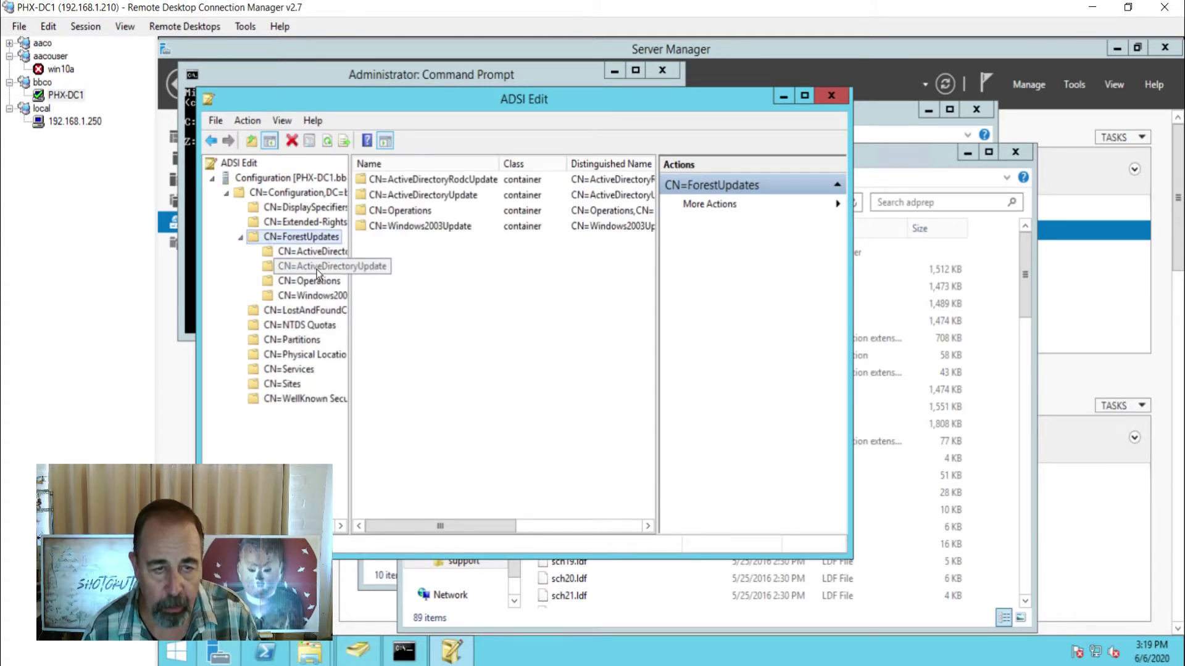
Step: Check CN=ActiveDirectoryUpdate's revision of 15 against the documented values 15 and 11
right_click(318, 271)
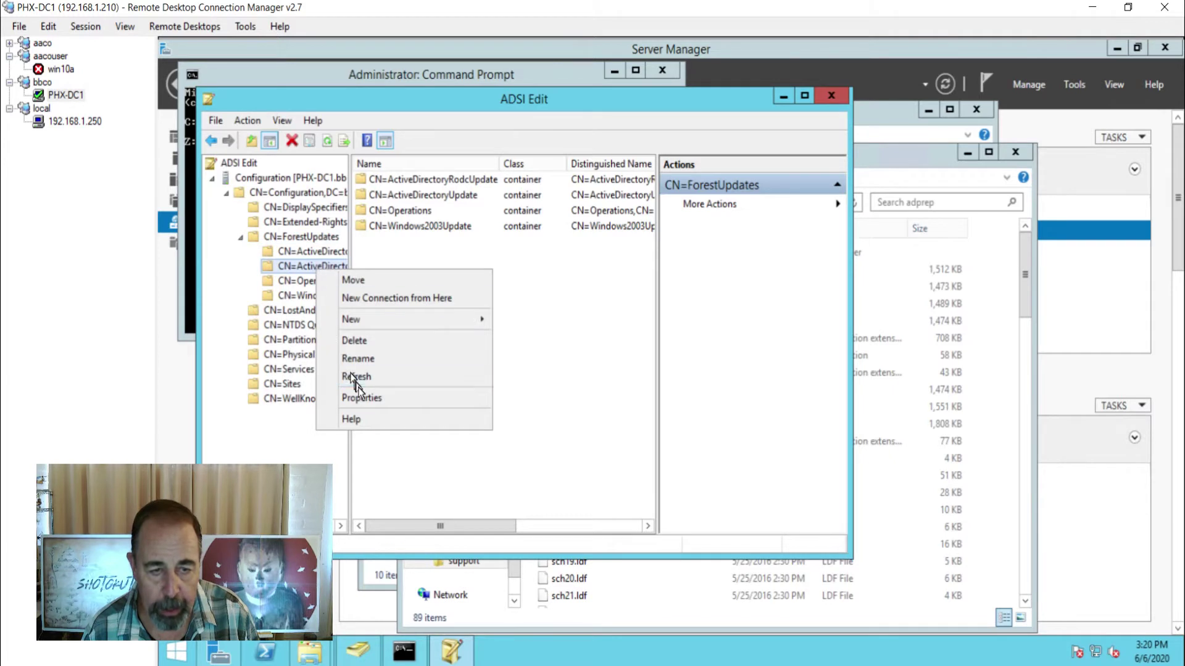
left_click(363, 398)
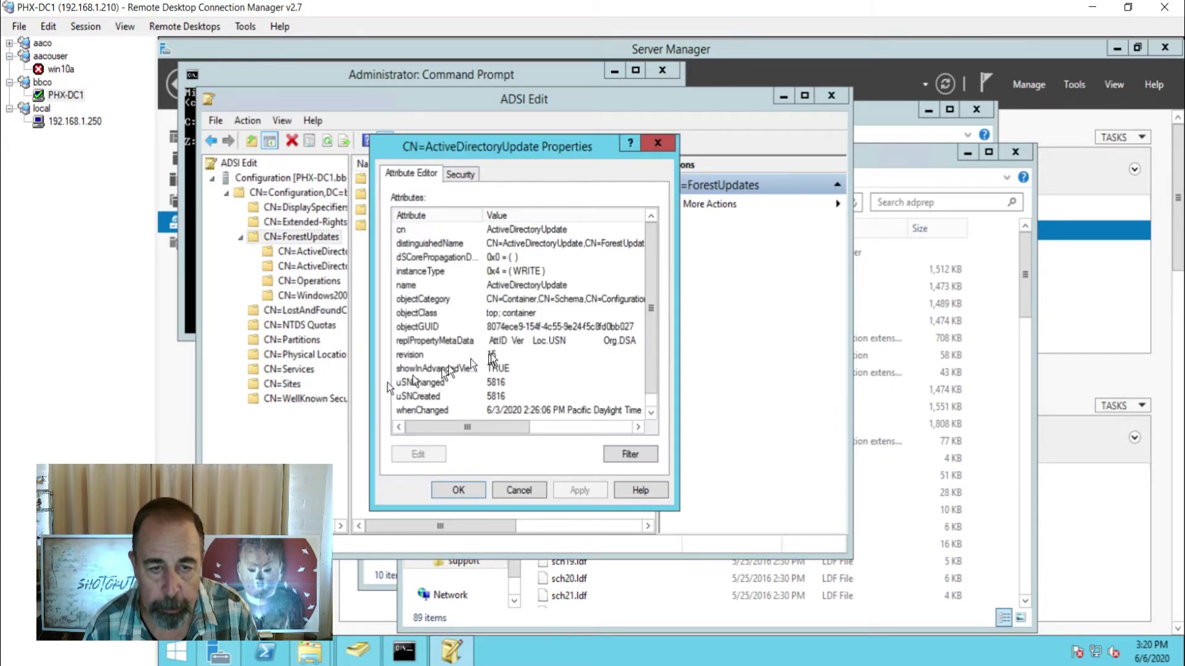
left_click(419, 356)
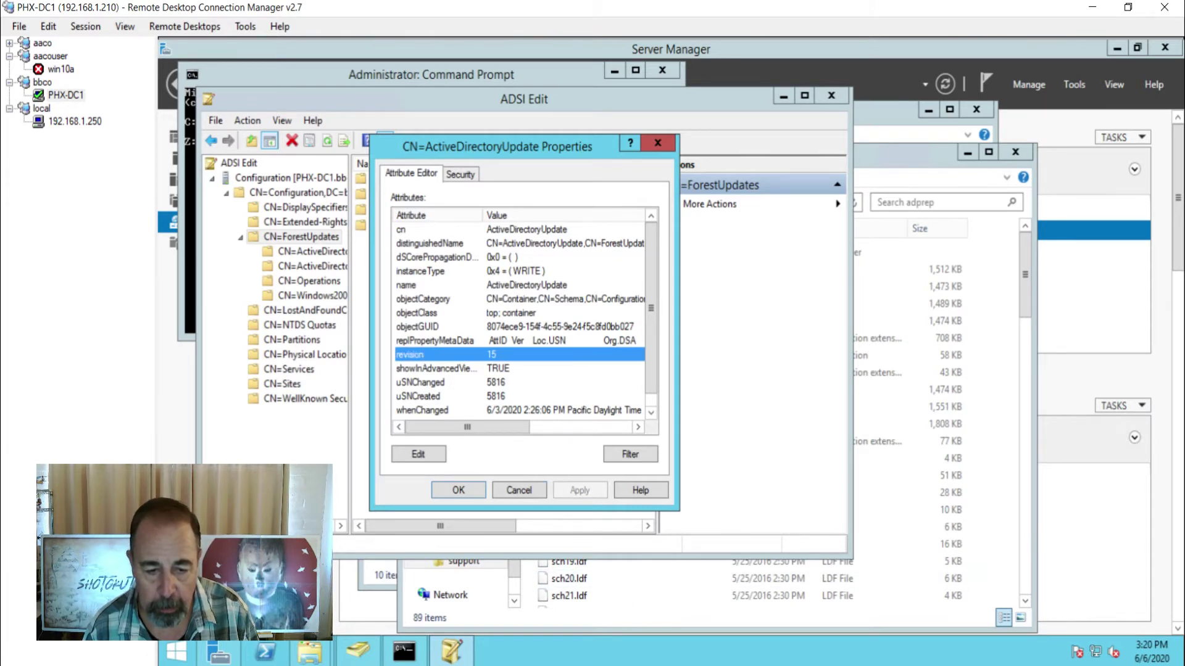
key("alt+Tab")
left_click_drag(411, 389, 677, 394)
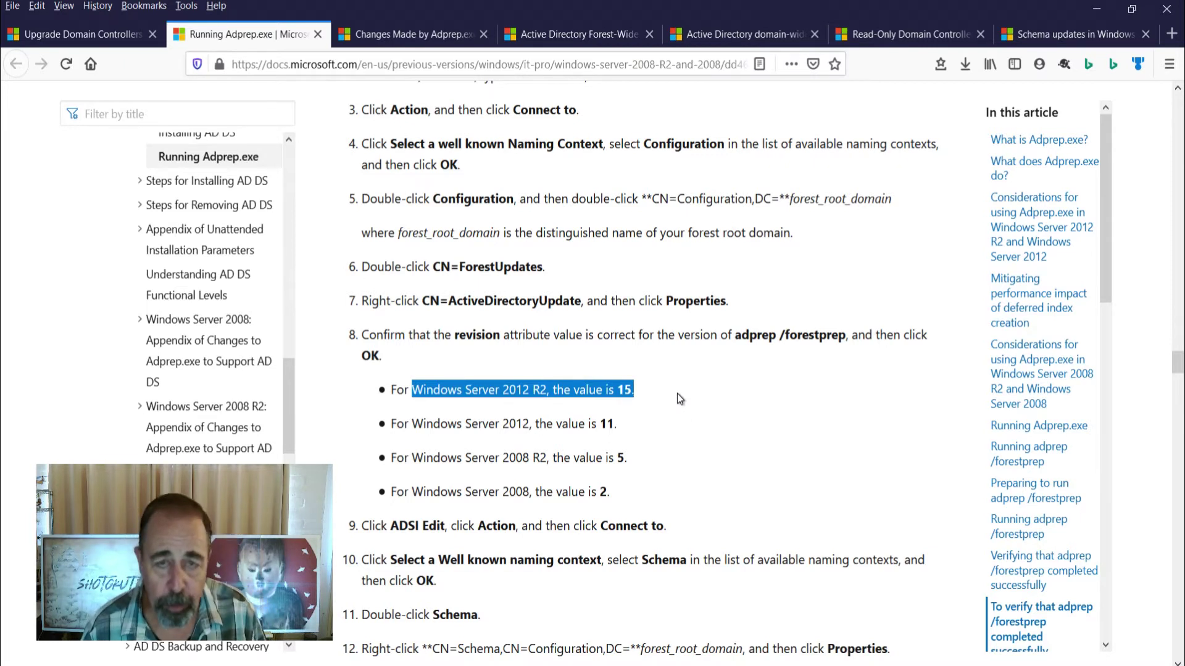
Step: Add a Schema naming context connection in ADSI Edit
right_click(252, 164)
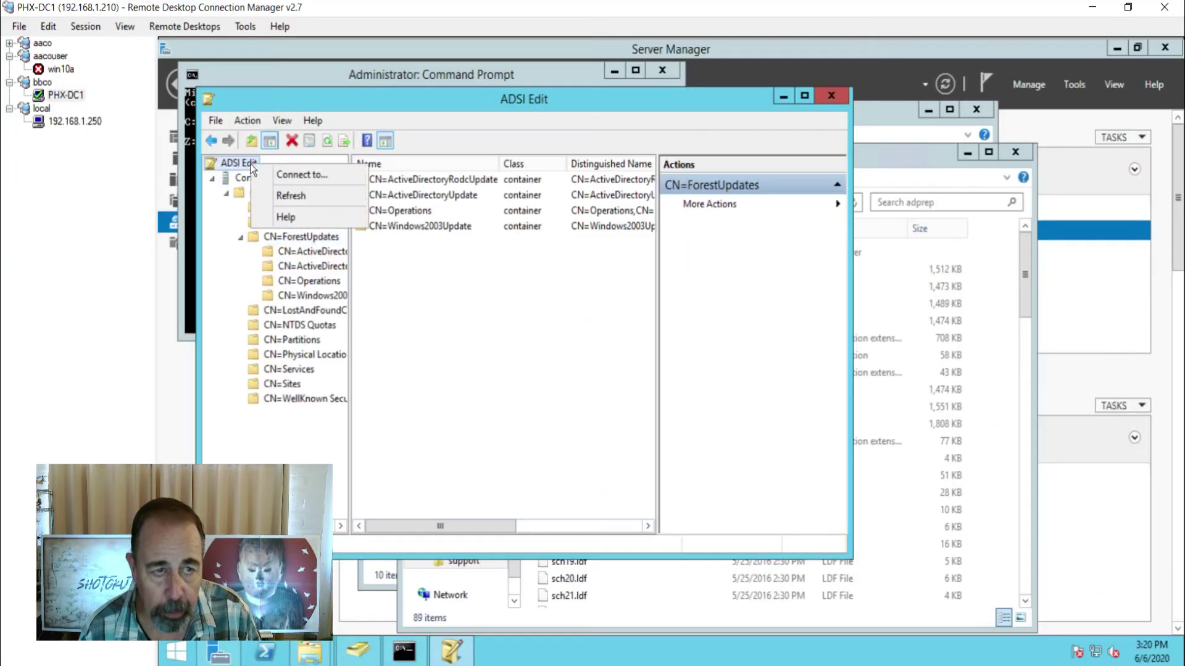
left_click(300, 174)
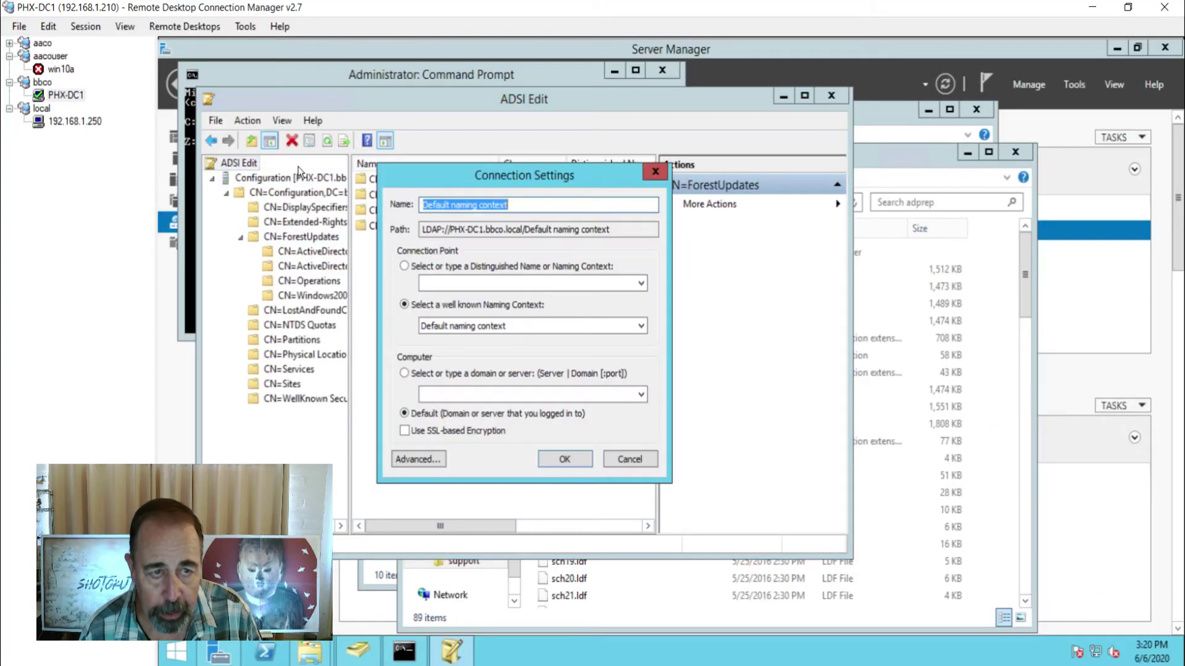
left_click(539, 325)
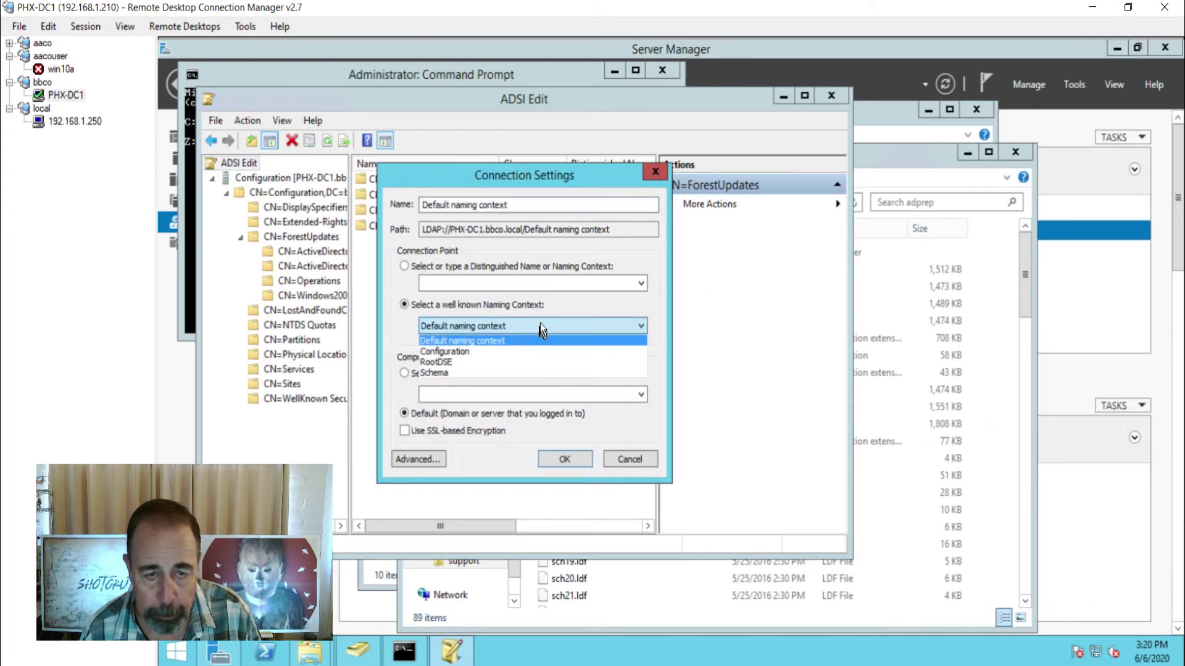
left_click(472, 370)
left_click(564, 459)
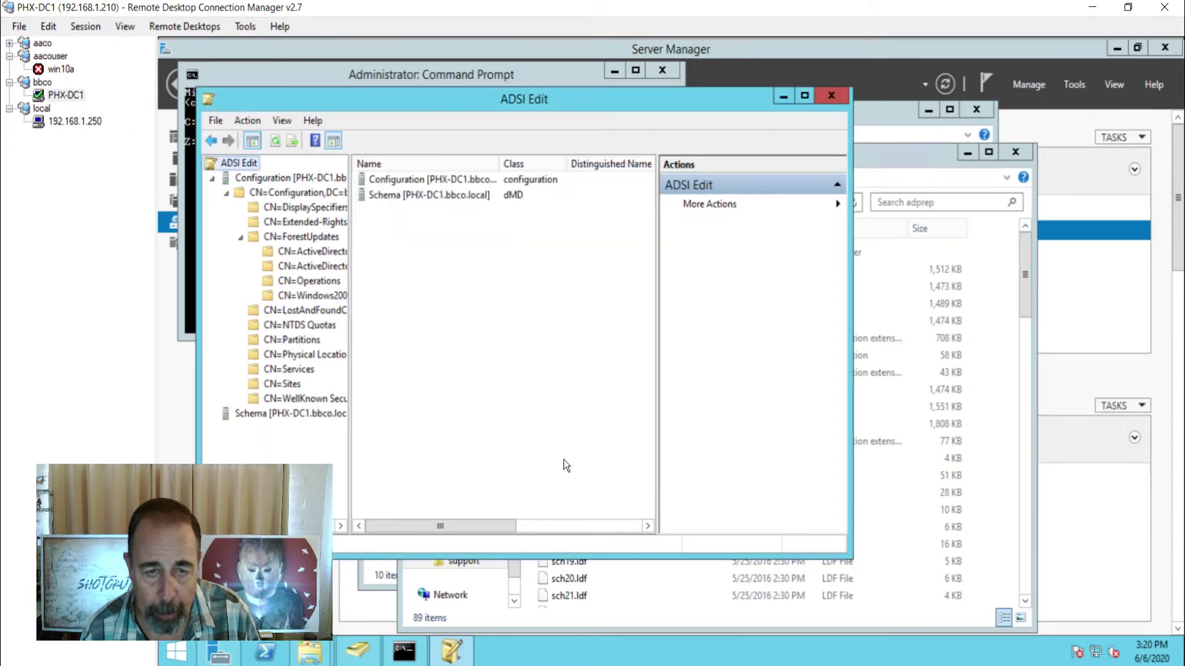
Step: Find objectVersion 69 in the CN=Schema properties and return to the documentation
left_click(212, 413)
left_click(296, 427)
right_click(296, 427)
left_click(335, 565)
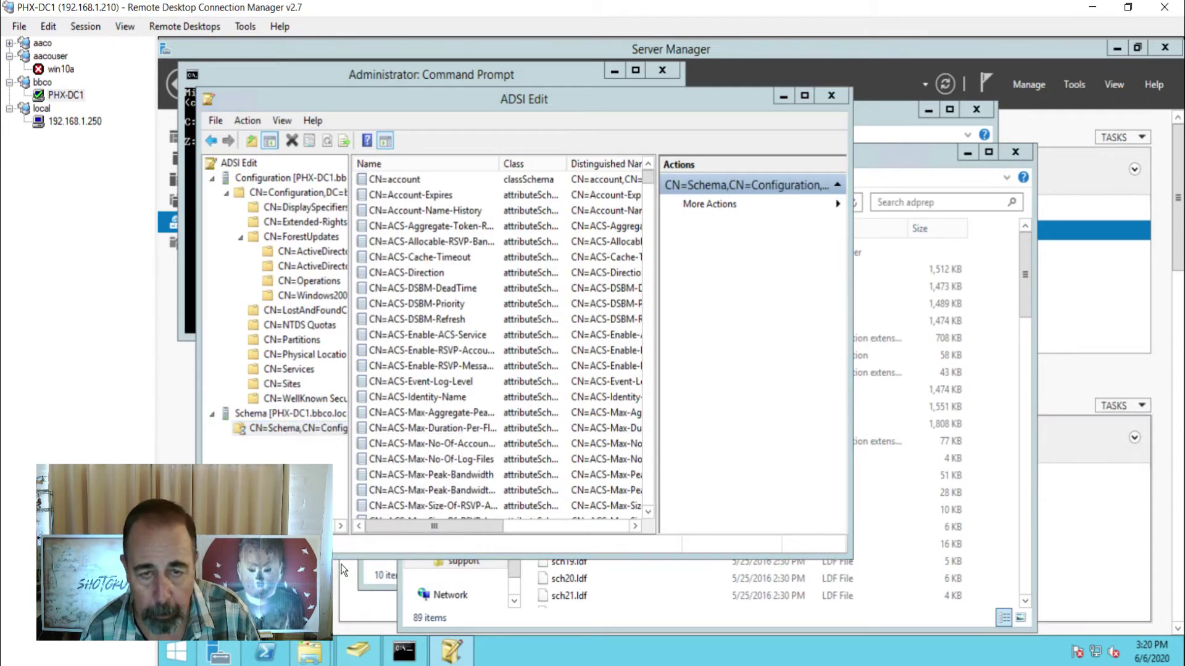
left_click(434, 381)
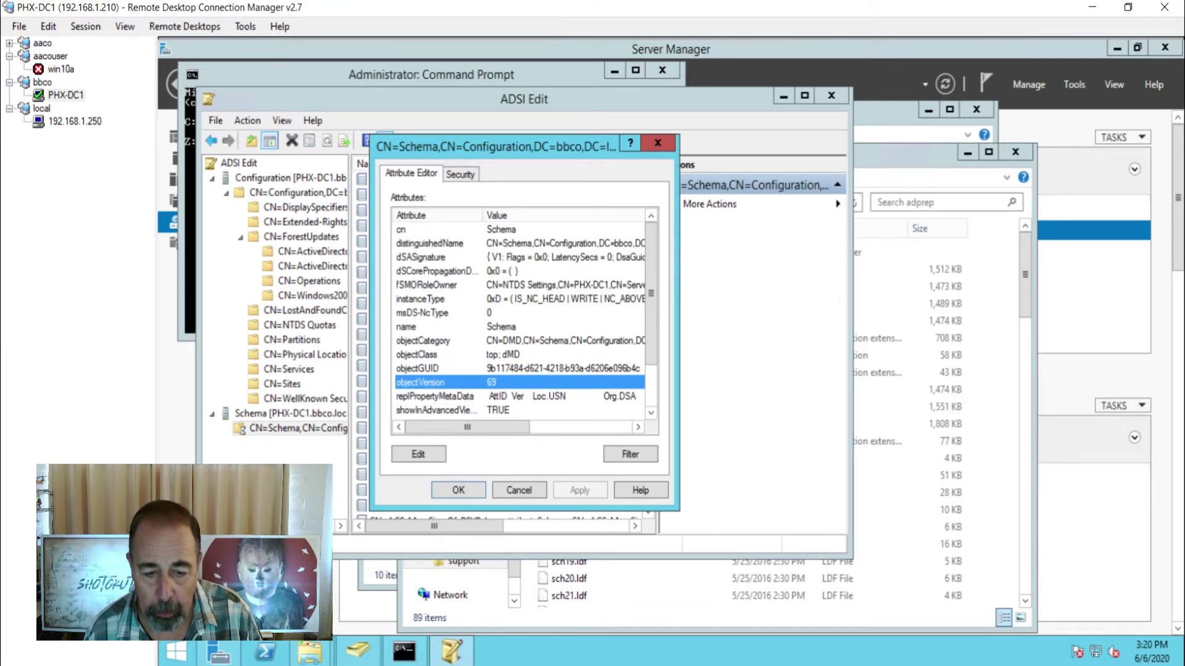
key("alt+Tab")
scroll(542, 522, "down", 5)
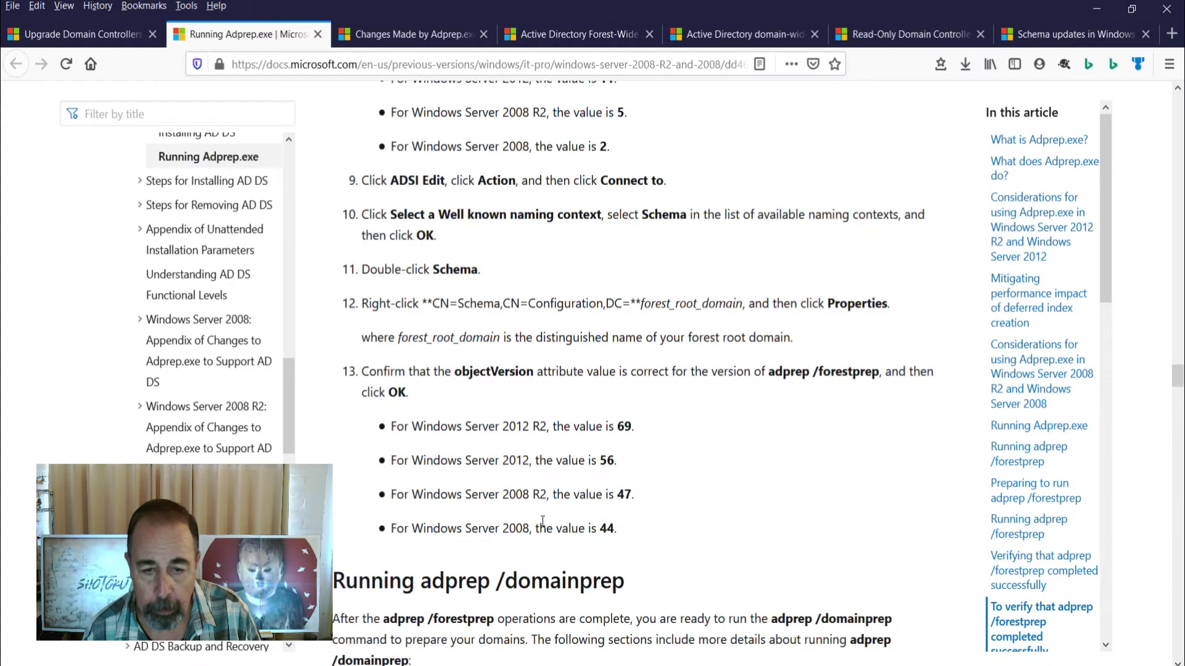
Step: Highlight the 2012 R2 objectVersion 69, then Default naming context in the domainprep verification
left_click_drag(489, 427, 671, 431)
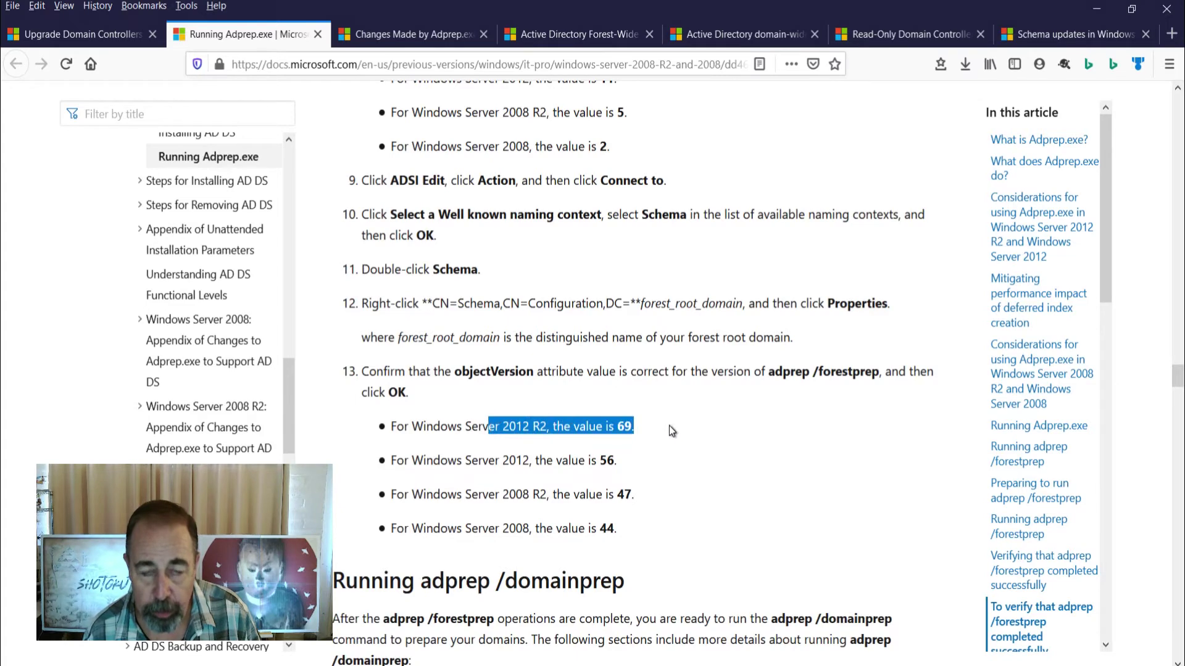
scroll(669, 426, "down", 10)
left_click_drag(468, 382, 558, 378)
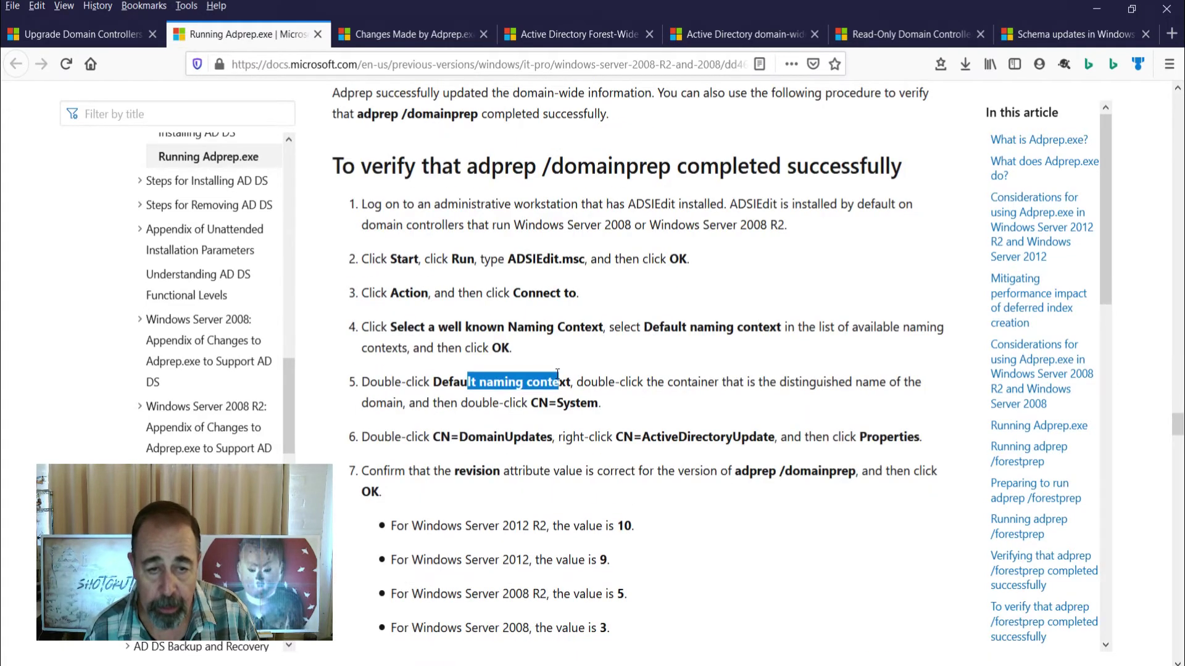
left_click(556, 168)
left_click_drag(459, 386, 540, 389)
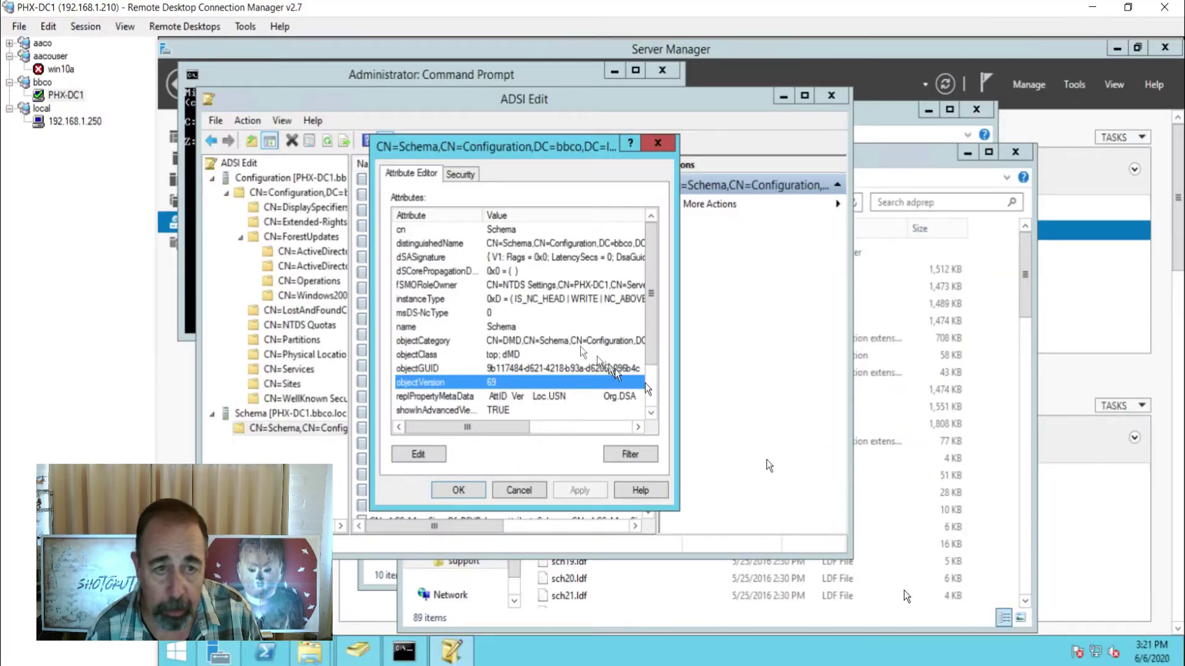
Step: Close the CN=Schema properties and connect to the Default naming context
left_click(522, 484)
left_click(250, 164)
right_click(256, 168)
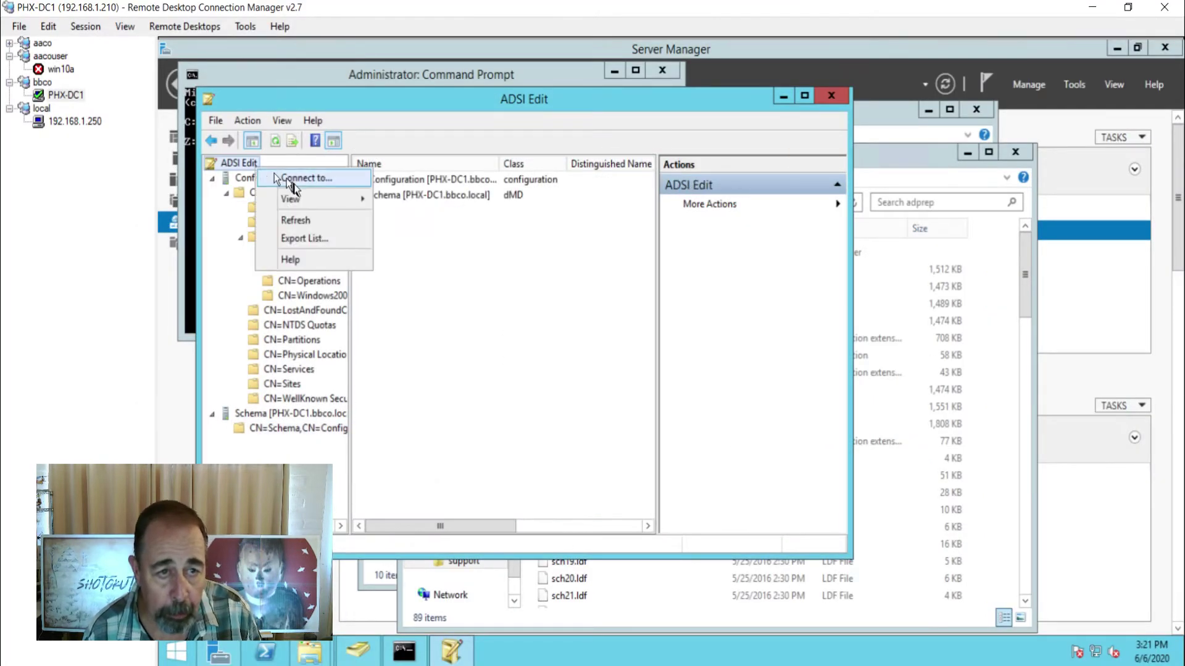
key("Escape")
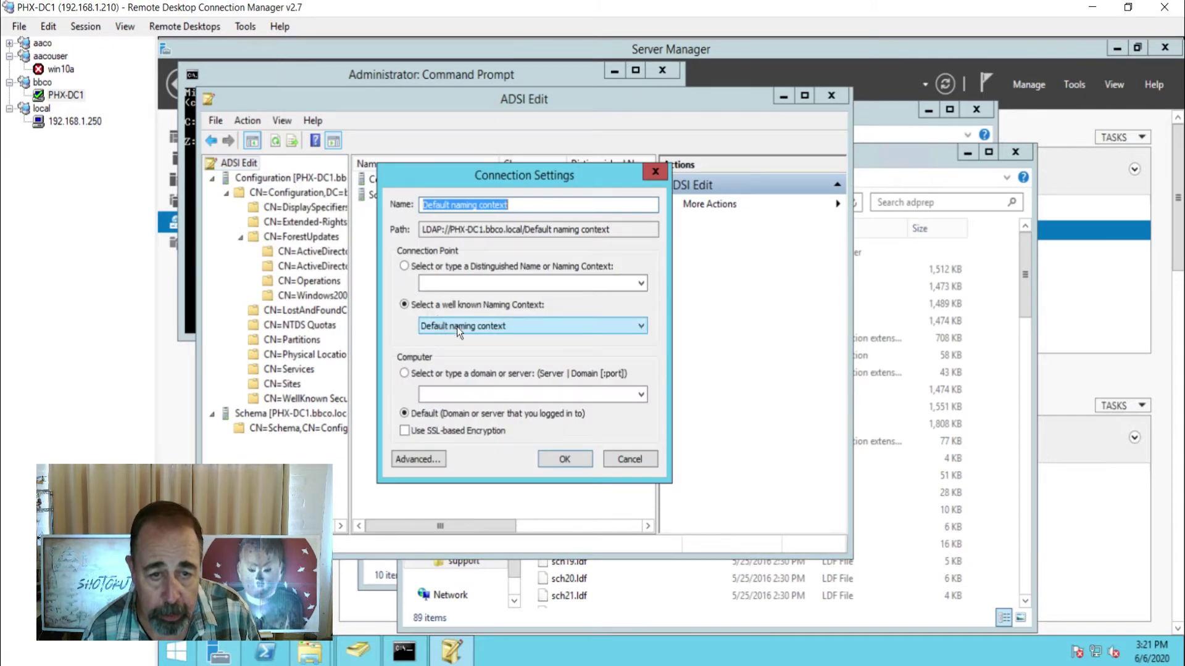
left_click(553, 464)
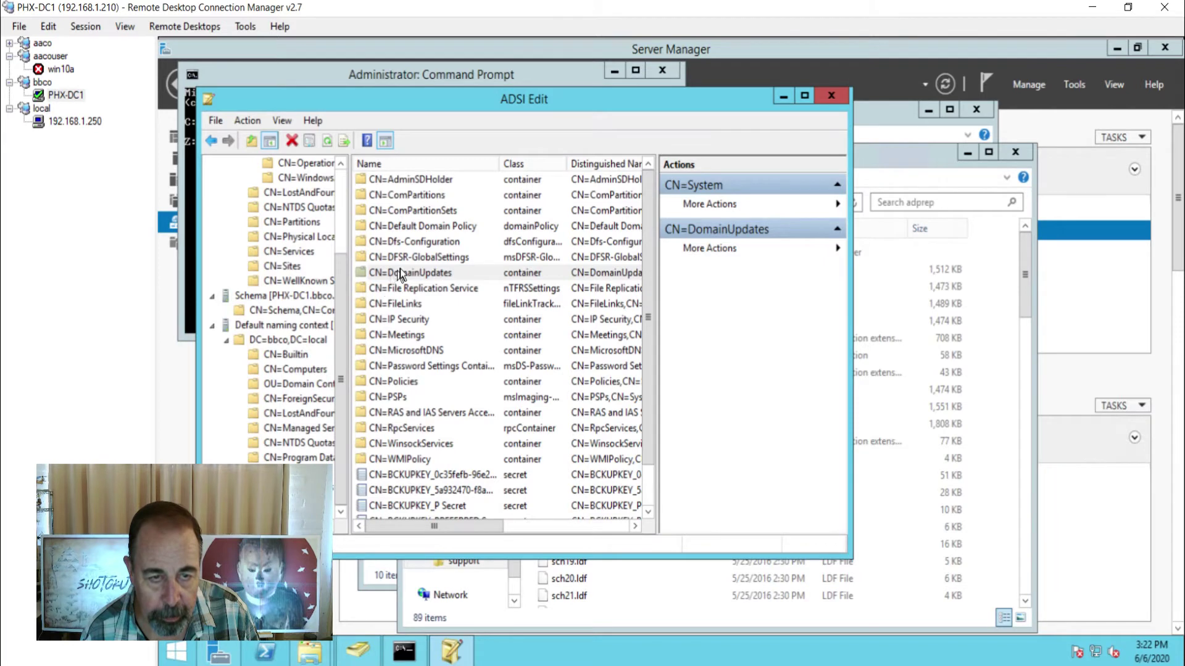
Step: Confirm CN=DomainUpdates' CN=ActiveDirectoryUpdate revision 10 matches the documented Windows Server 2012 R2 value
double_click(401, 272)
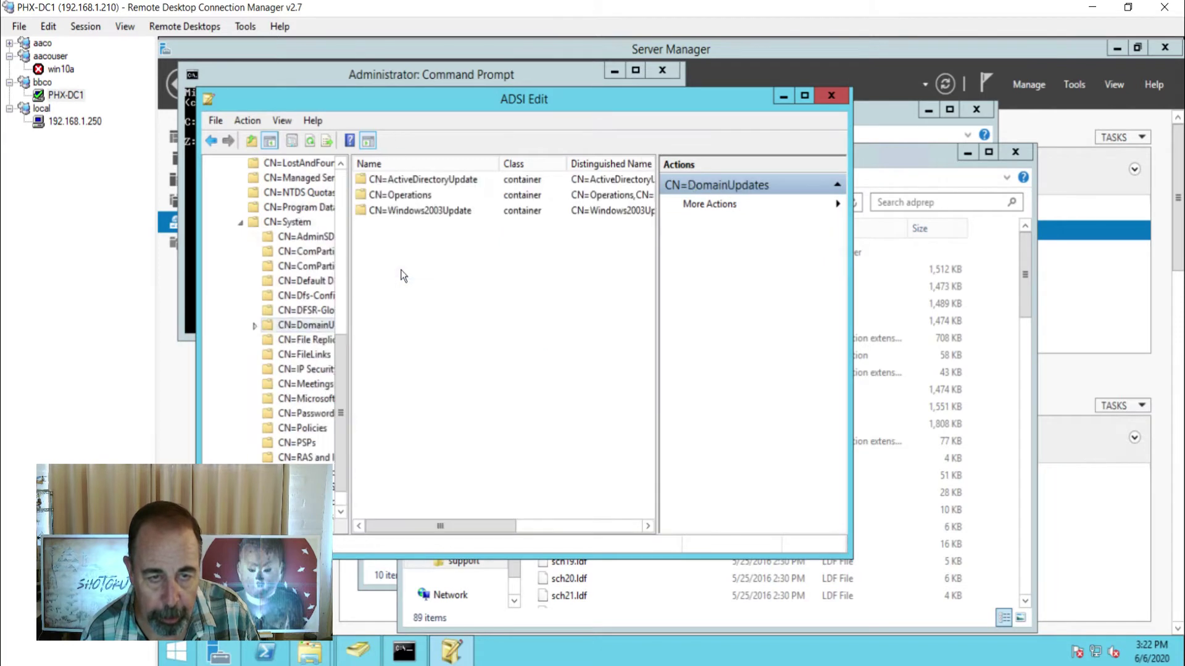
right_click(421, 177)
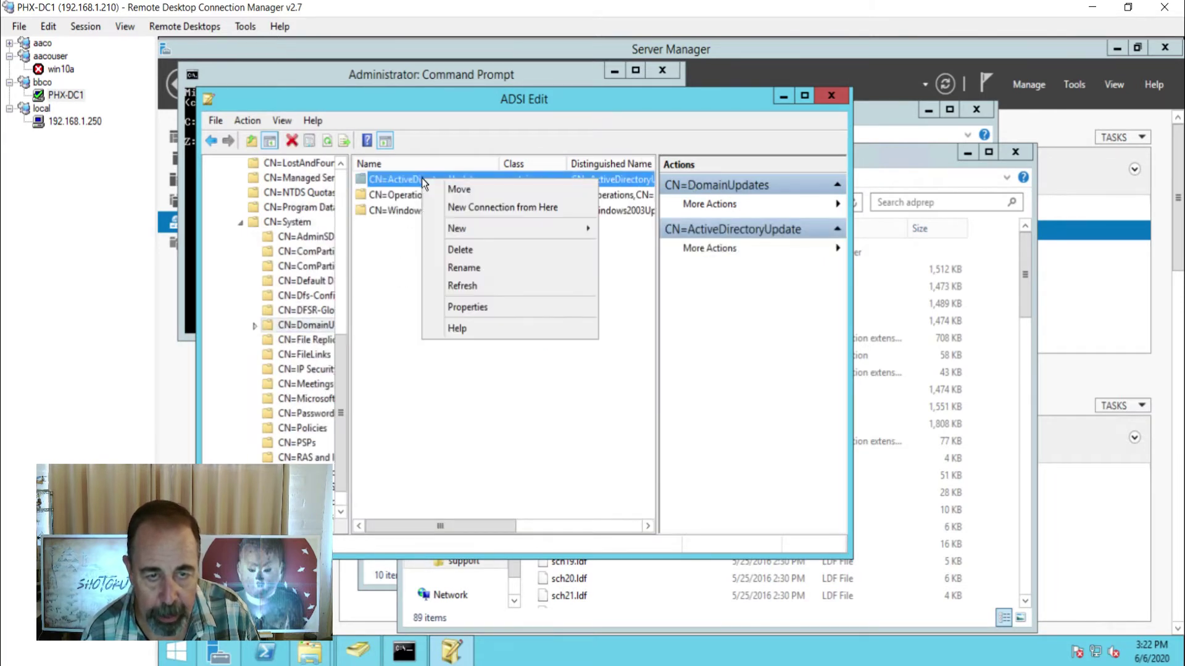
left_click(482, 305)
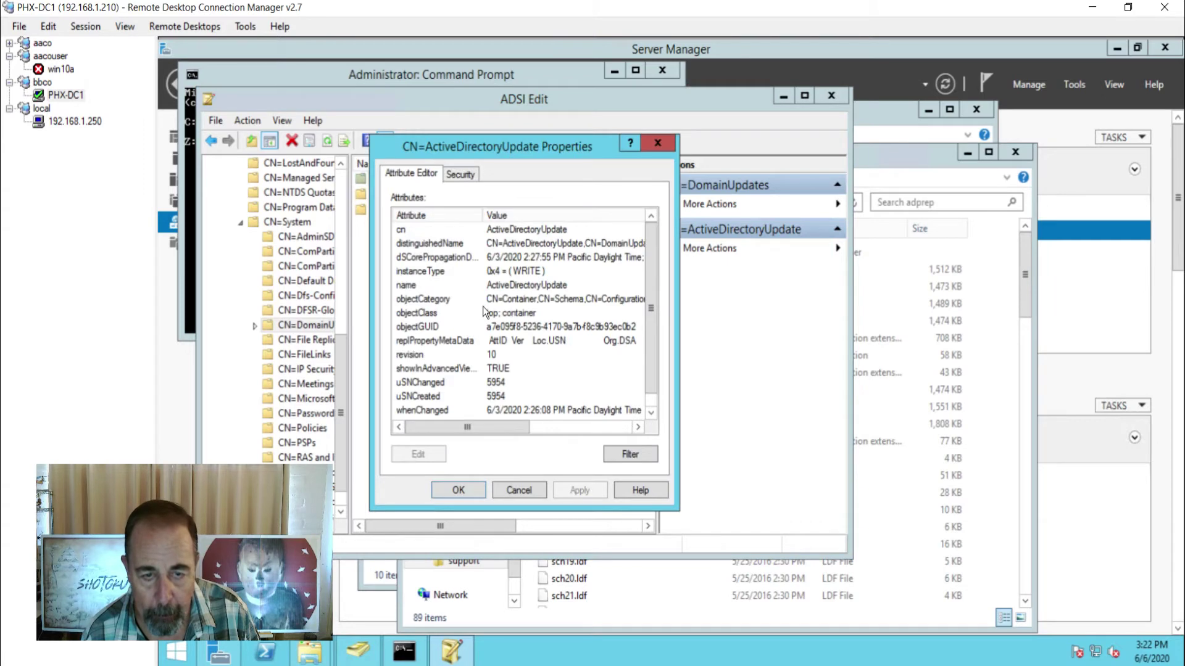
left_click(472, 357)
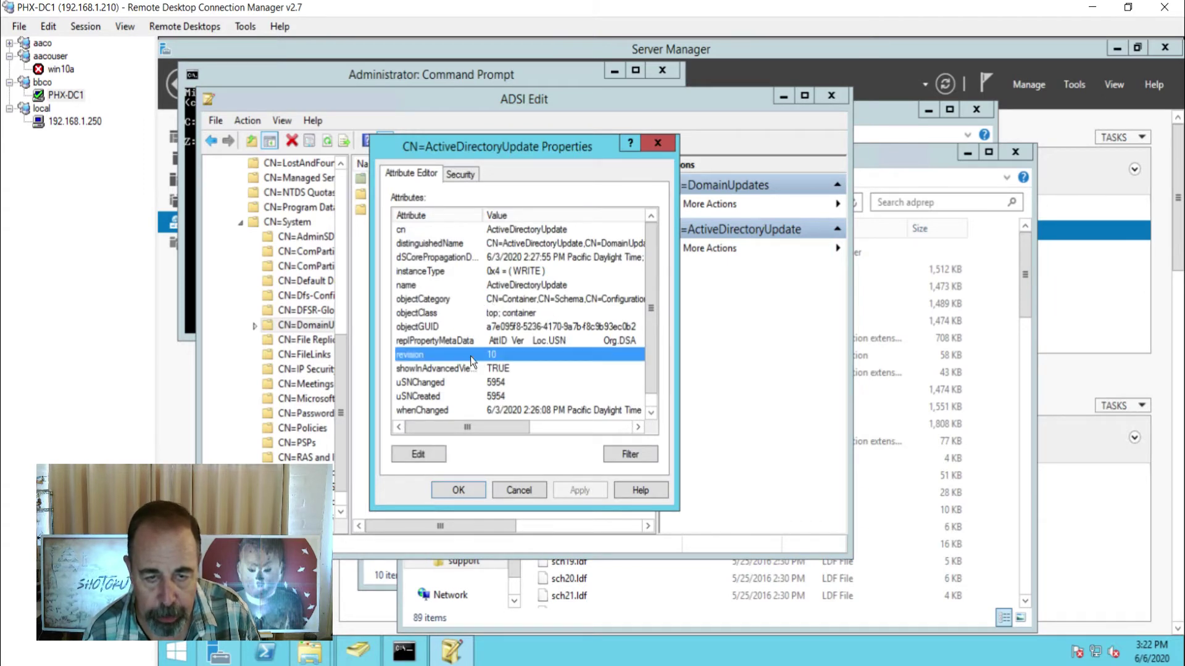
key("alt+Tab")
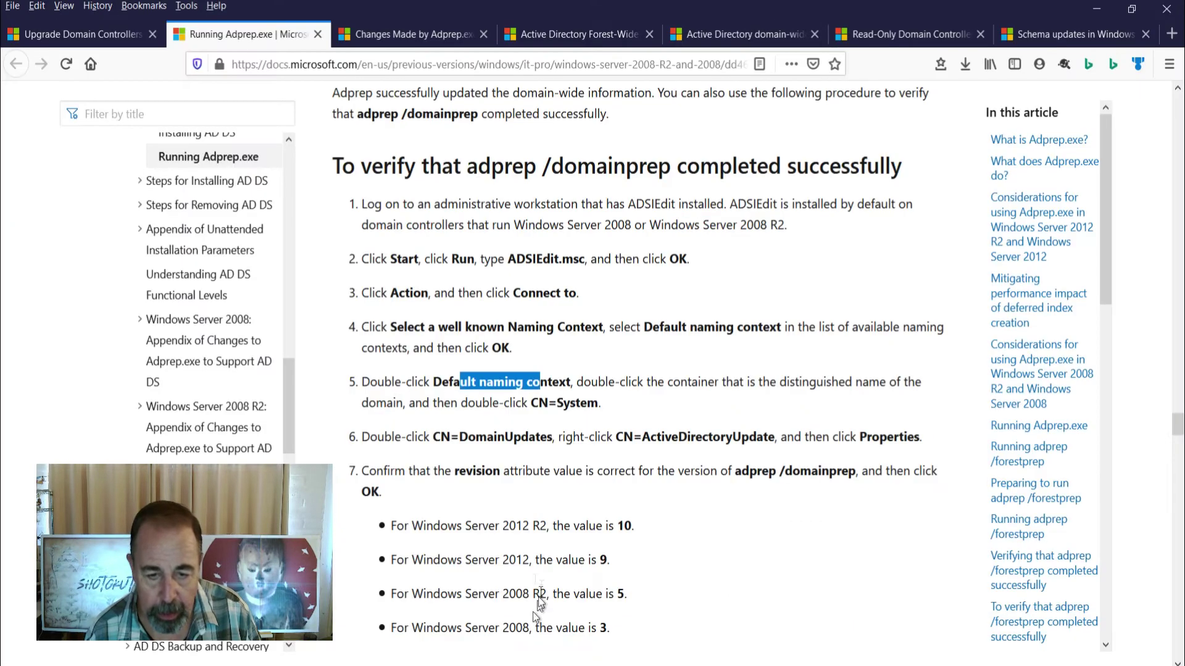
left_click_drag(529, 526, 640, 523)
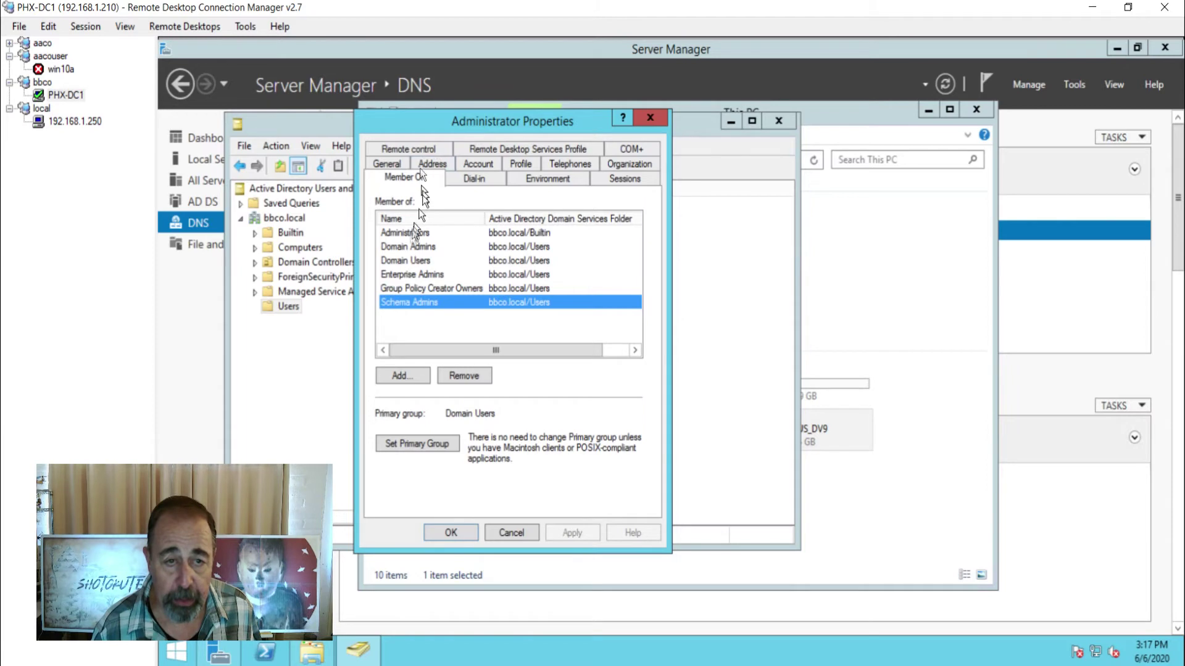
Step: Confirm the Administrator is in Domain Admins, Enterprise Admins and Schema Admins, then close its properties
left_click(407, 246)
left_click(406, 276)
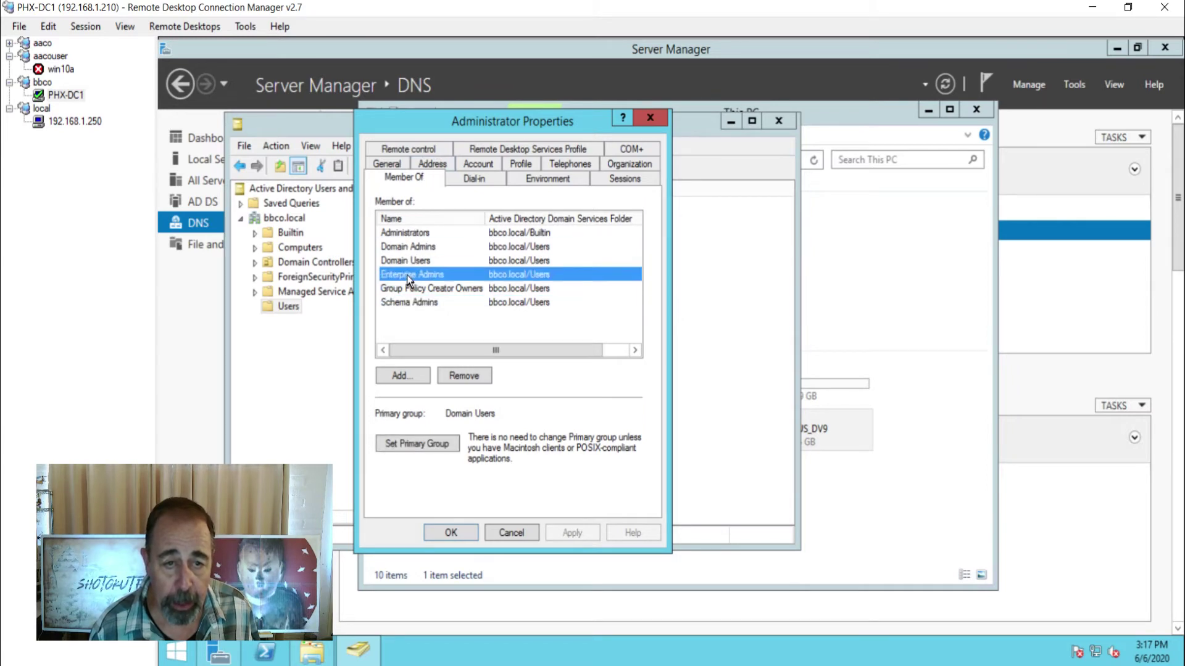
left_click(422, 302)
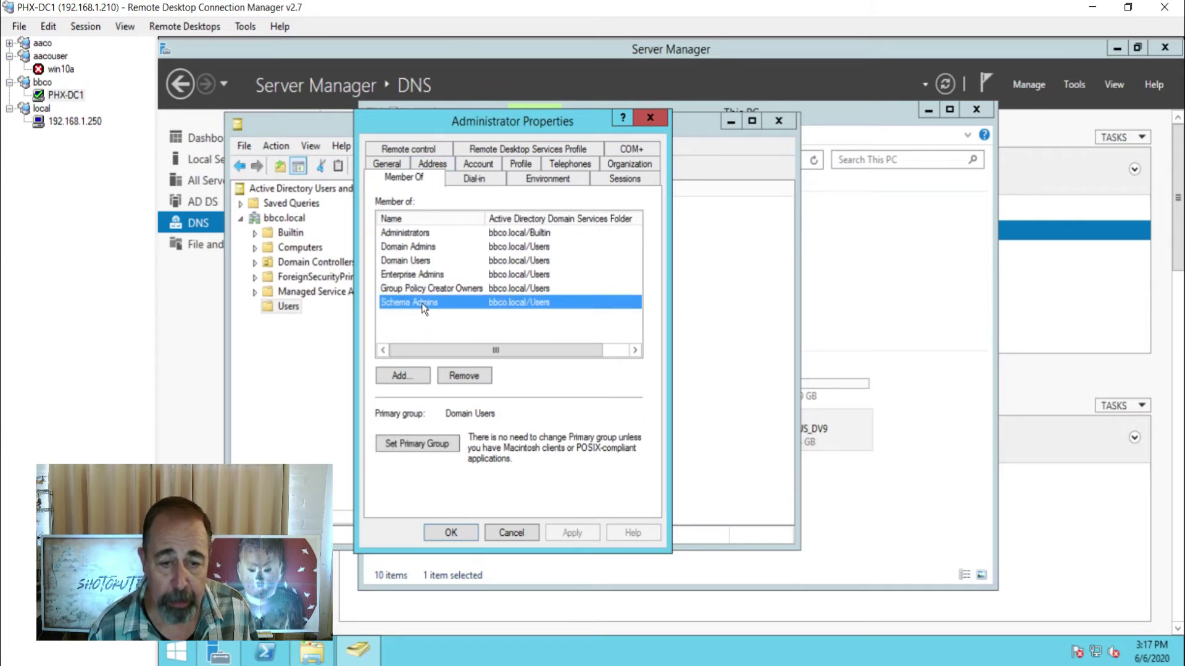
left_click(510, 535)
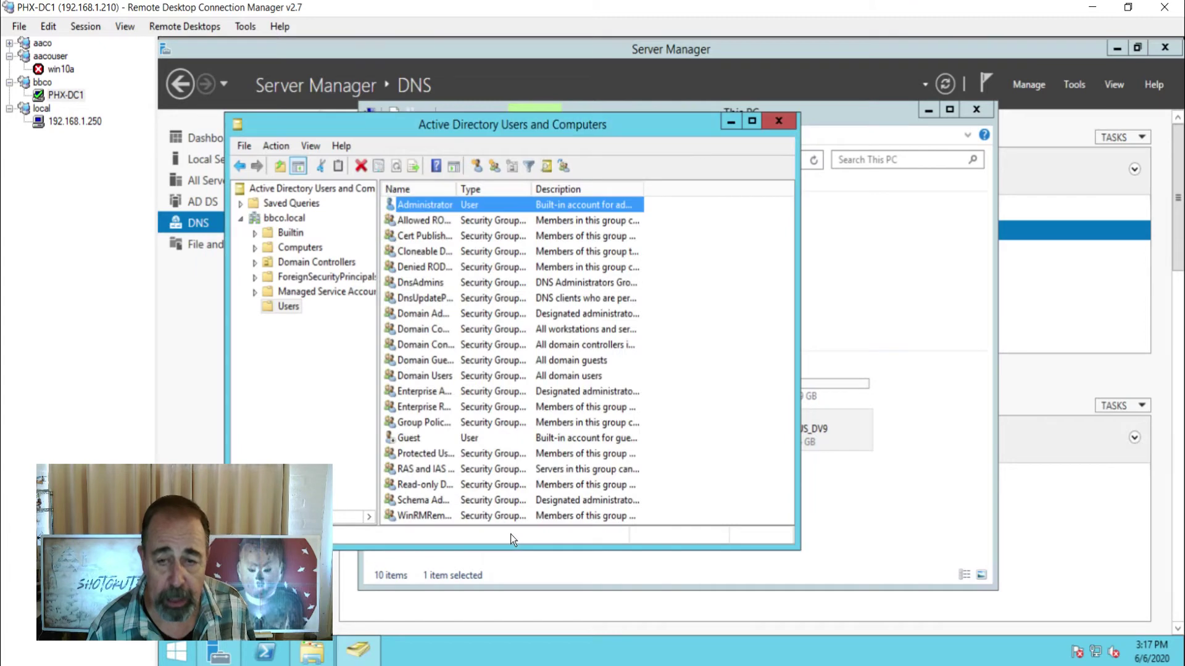
Step: Browse the DVD drive Z: in This PC to the support\adprep folder
left_click(907, 558)
left_click(769, 423)
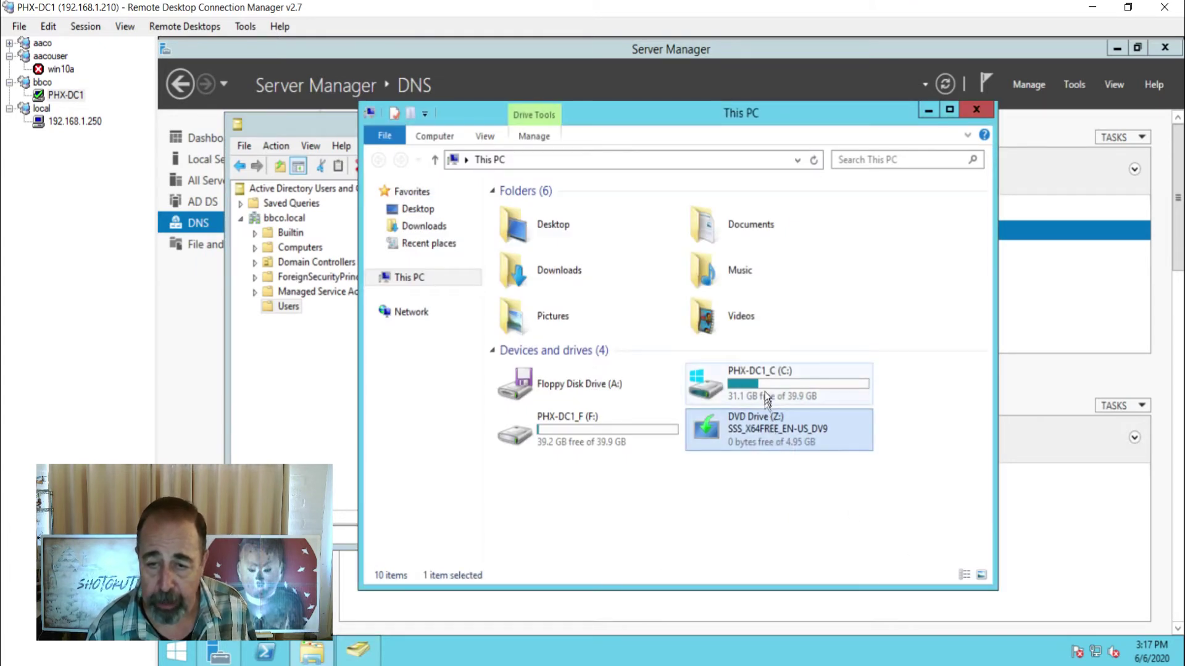
left_click(764, 391)
right_click(764, 395)
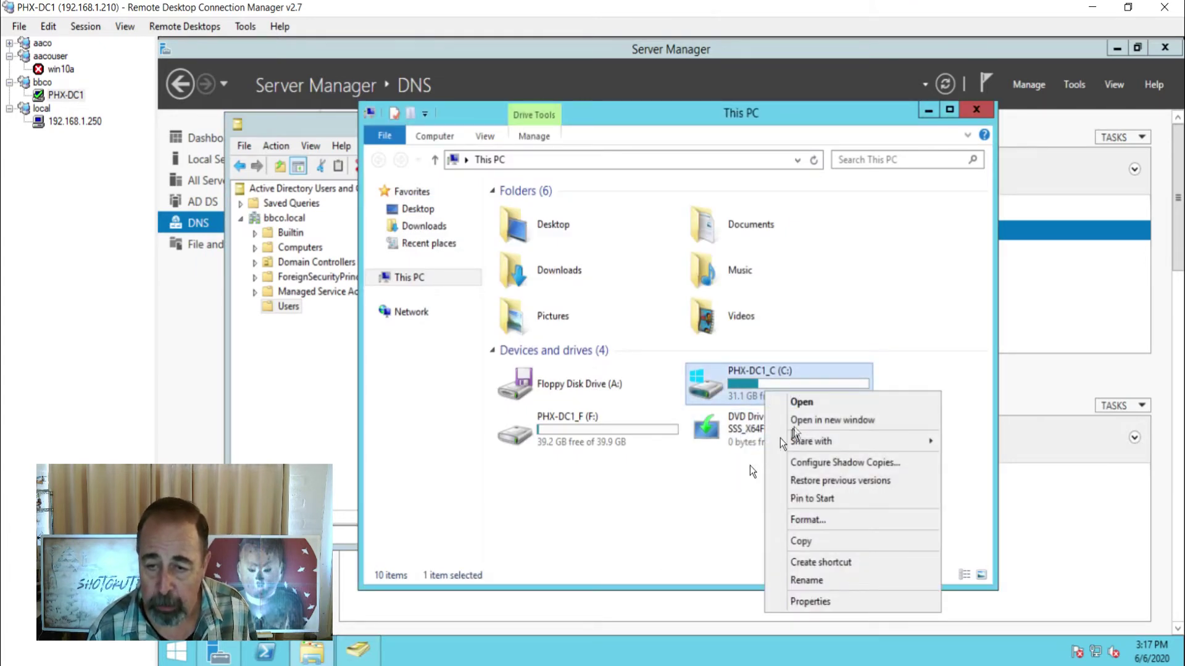
double_click(731, 432)
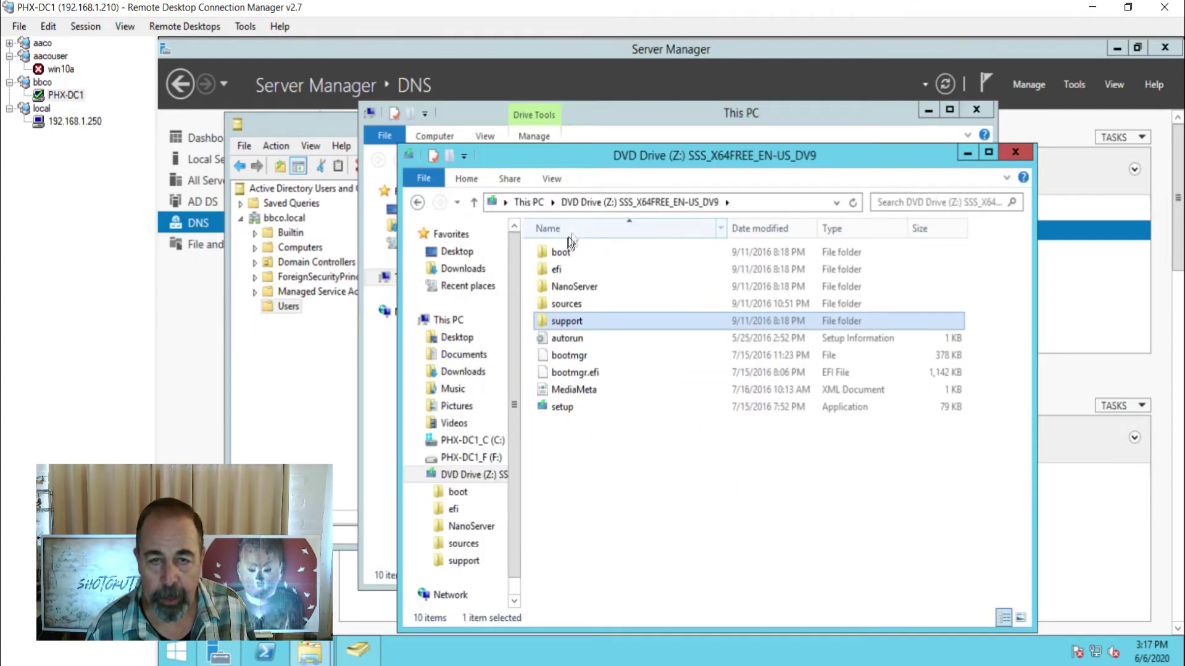
double_click(579, 324)
left_click(569, 272)
double_click(569, 273)
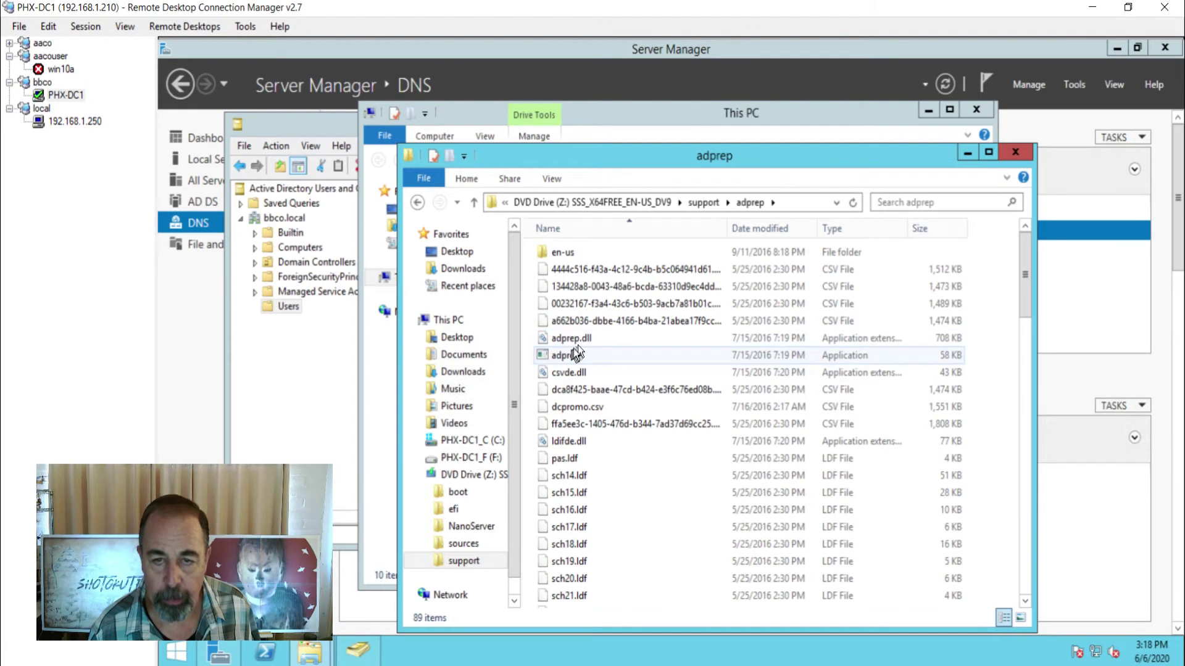
Step: Change the Command Prompt's working folder to Z:\support\adprep with pushd and the pasted path
type("pushd")
right_click(478, 284)
left_click(509, 329)
key("Return")
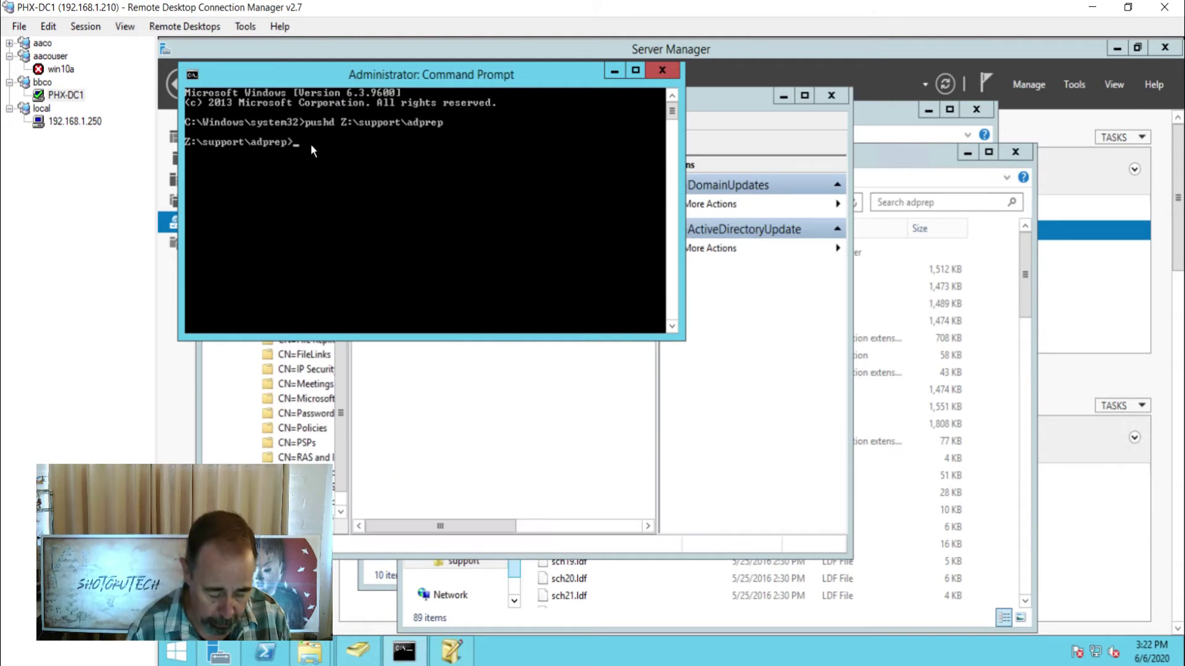
Step: Run adprep /forestprep and confirm the schema upgrade with C
type("adprep /forestprep")
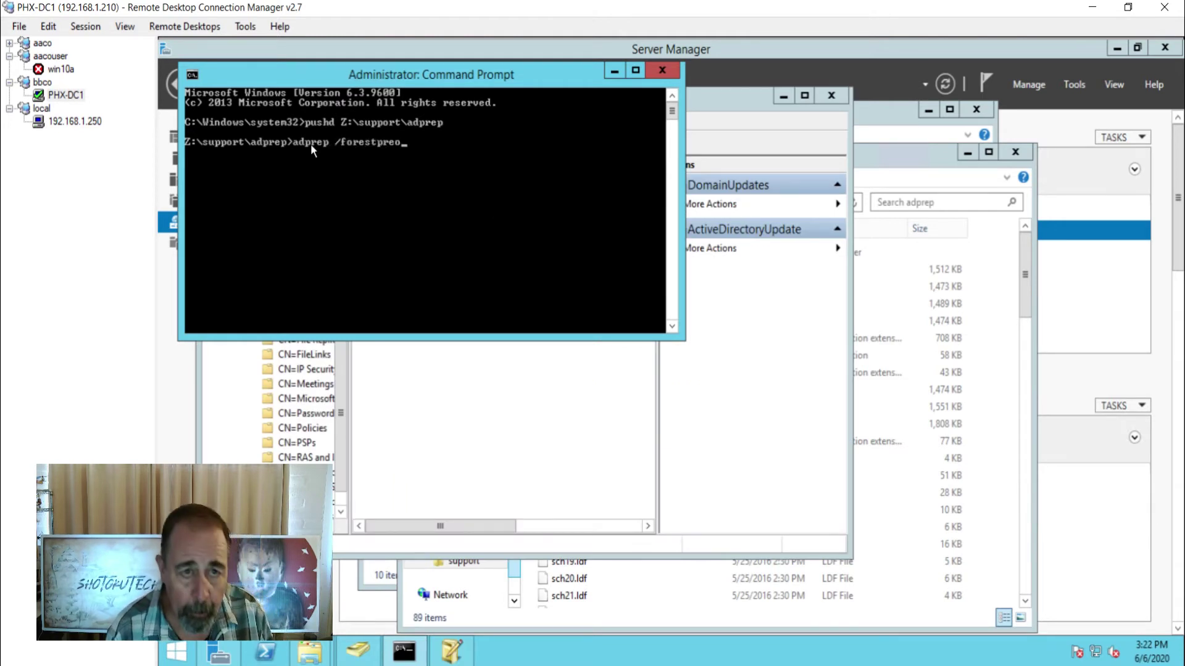
key("Return")
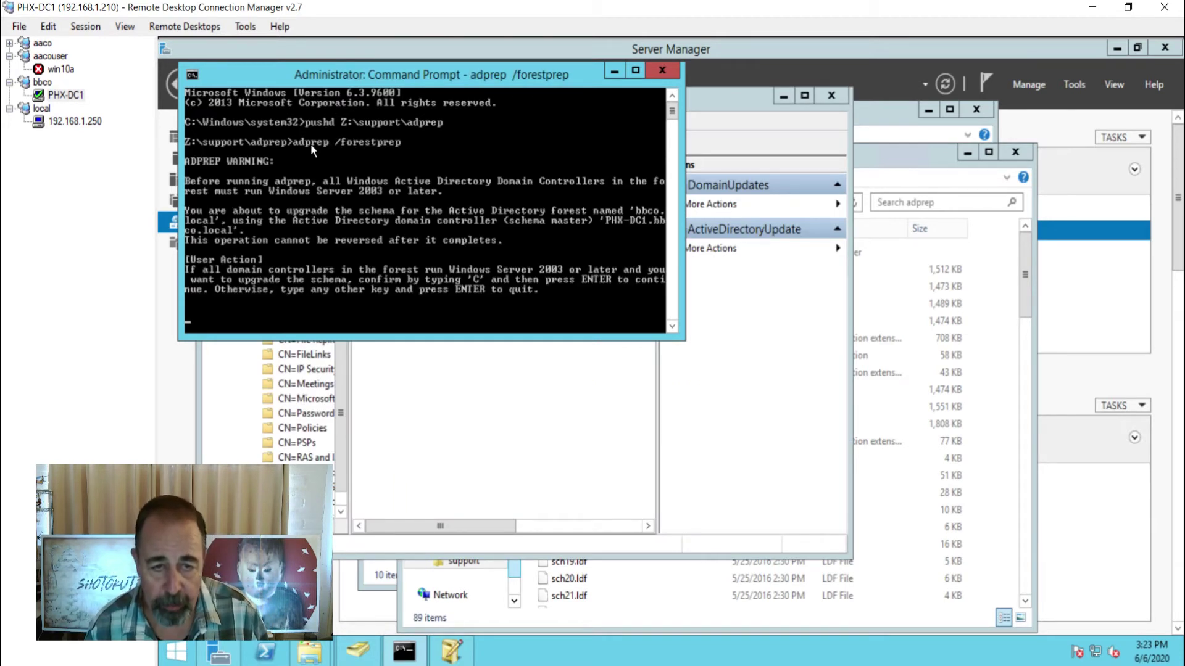
type("C")
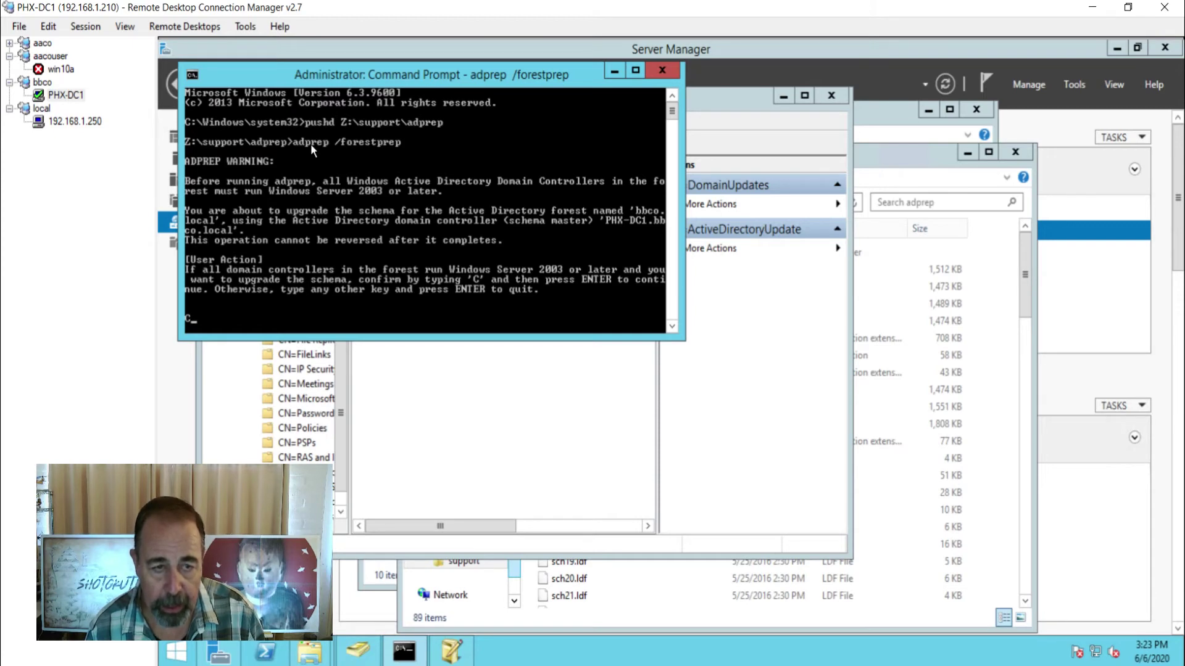
key("Return")
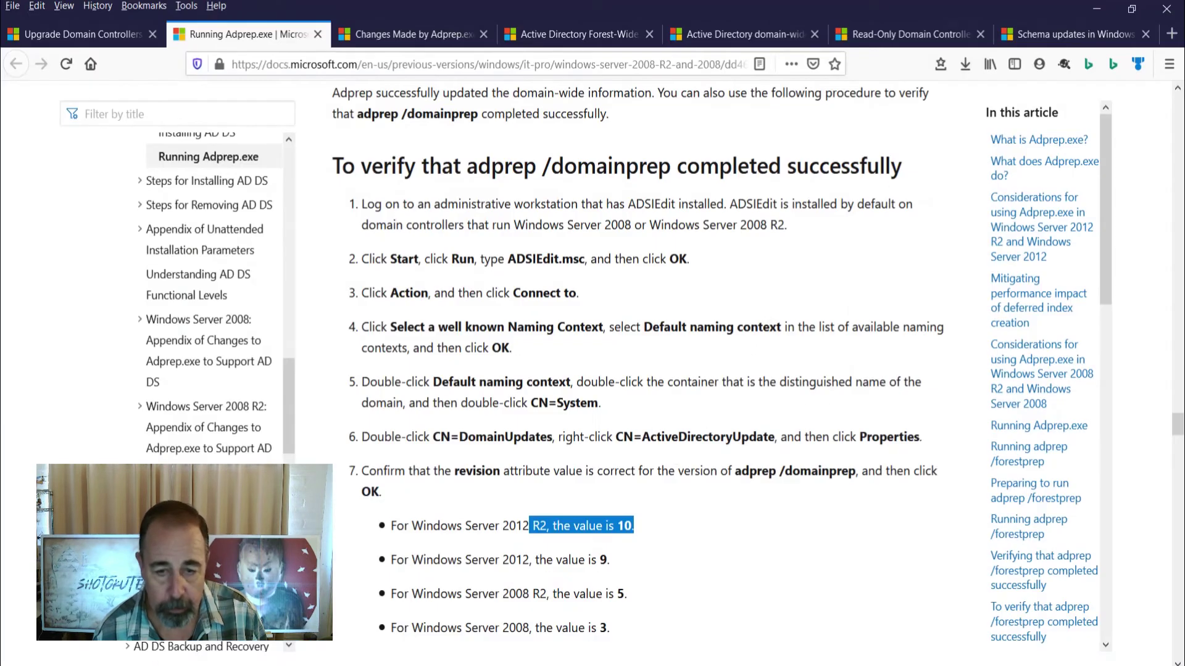
Step: Switch Firefox to the Schema updates in Windows Server article tab
left_click(1061, 34)
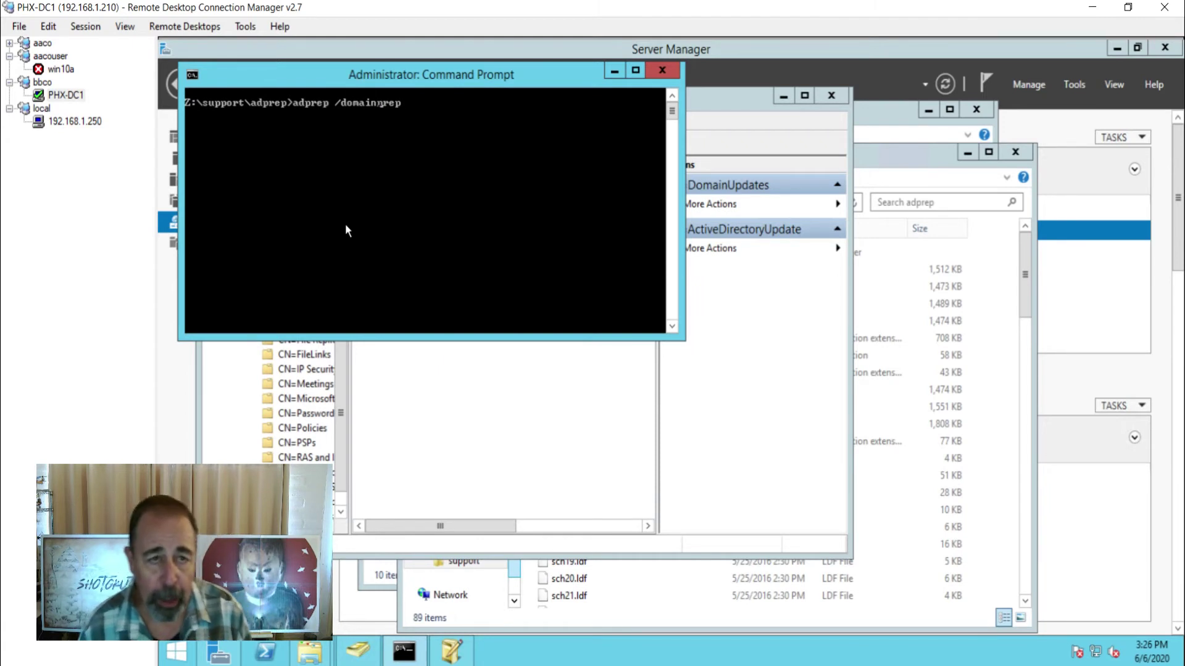
Step: Run adprep /domainprep until the domain-wide information is updated, then switch to ADSI Edit
key("Return")
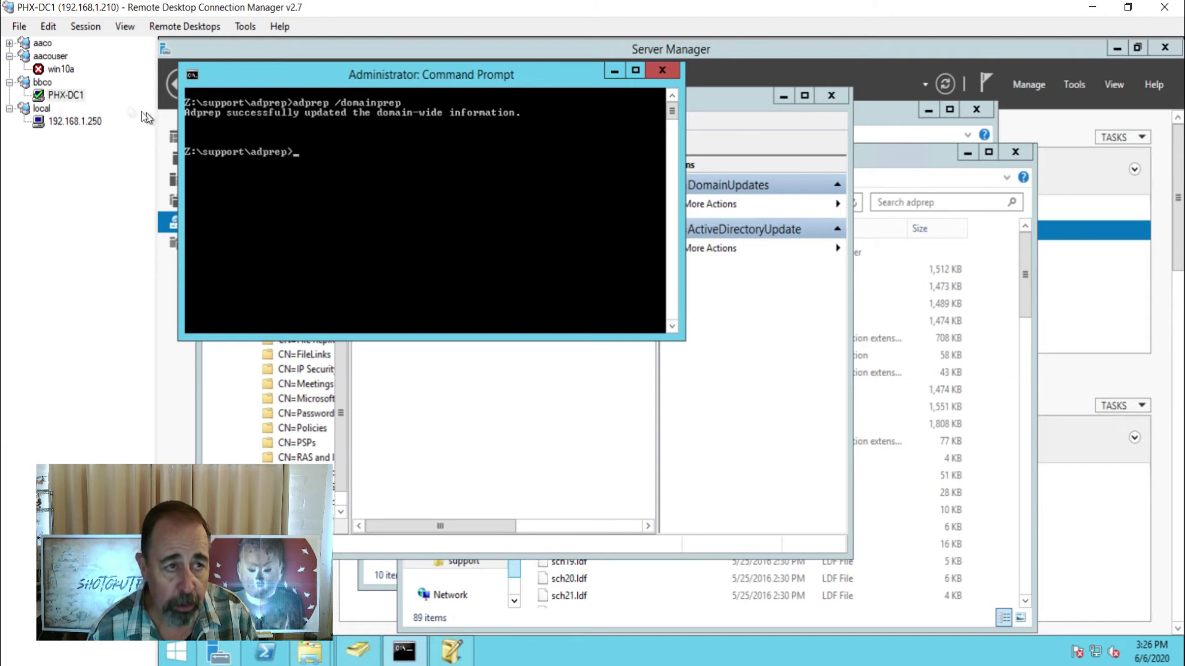
left_click(462, 657)
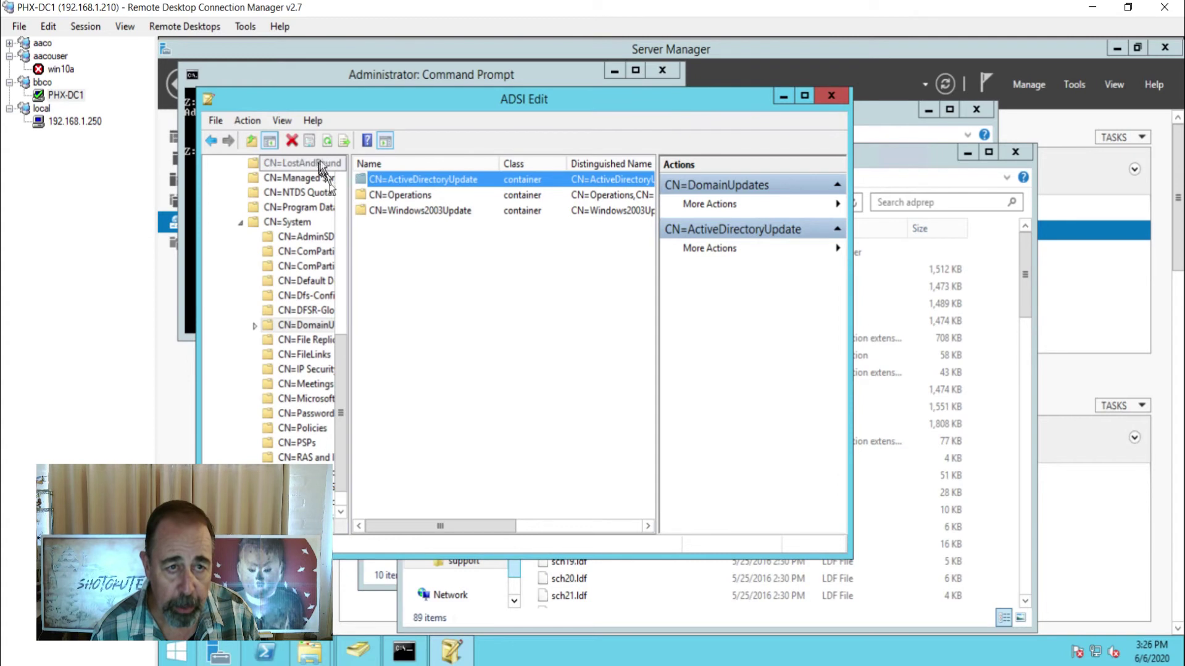
Step: Read the DomainUpdates CN=ActiveDirectoryUpdate revision value of 15, then return to the Running Adprep.exe article
right_click(422, 179)
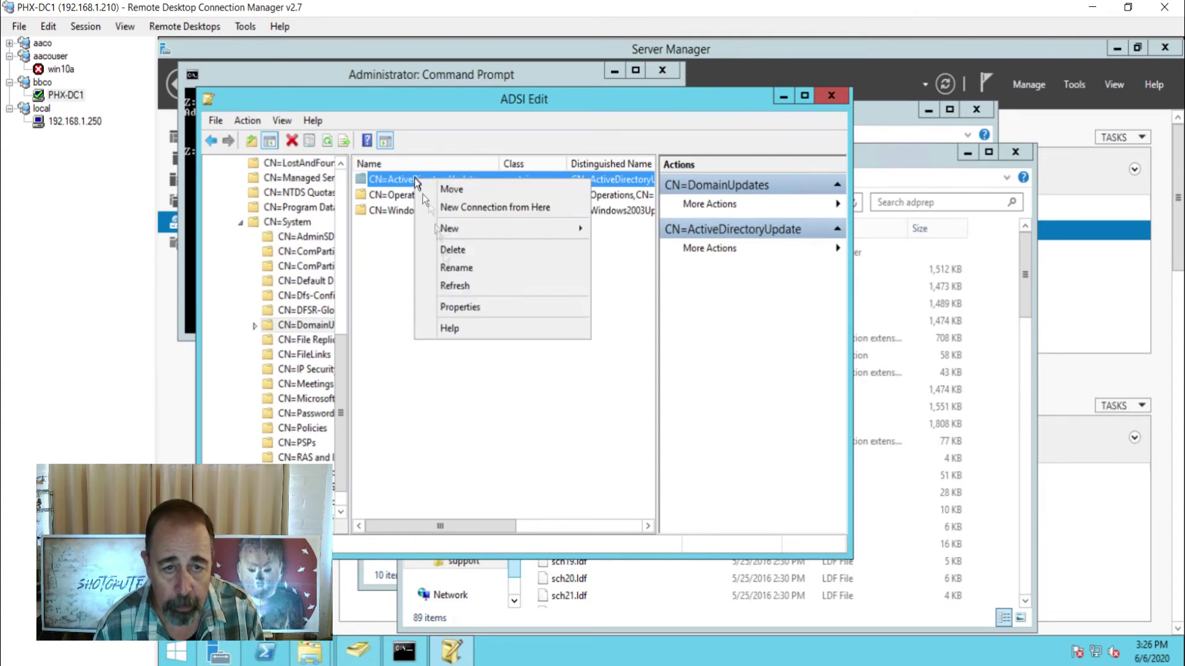
left_click(467, 307)
left_click(430, 355)
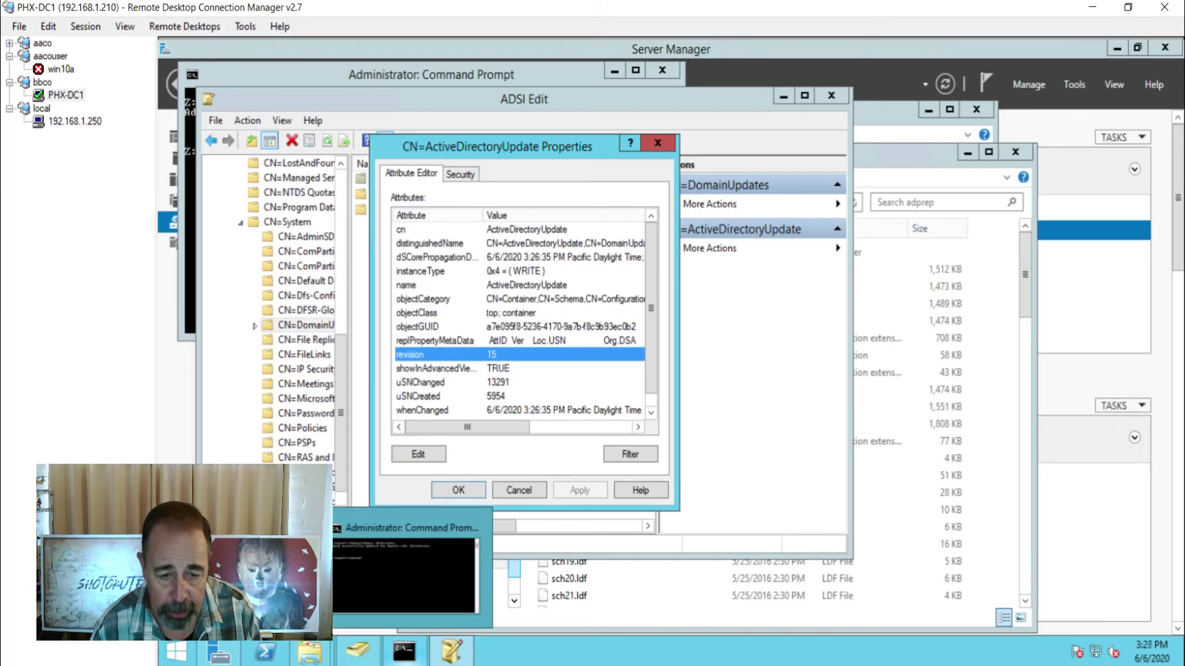
left_click(679, 568)
scroll(472, 501, "down", 20)
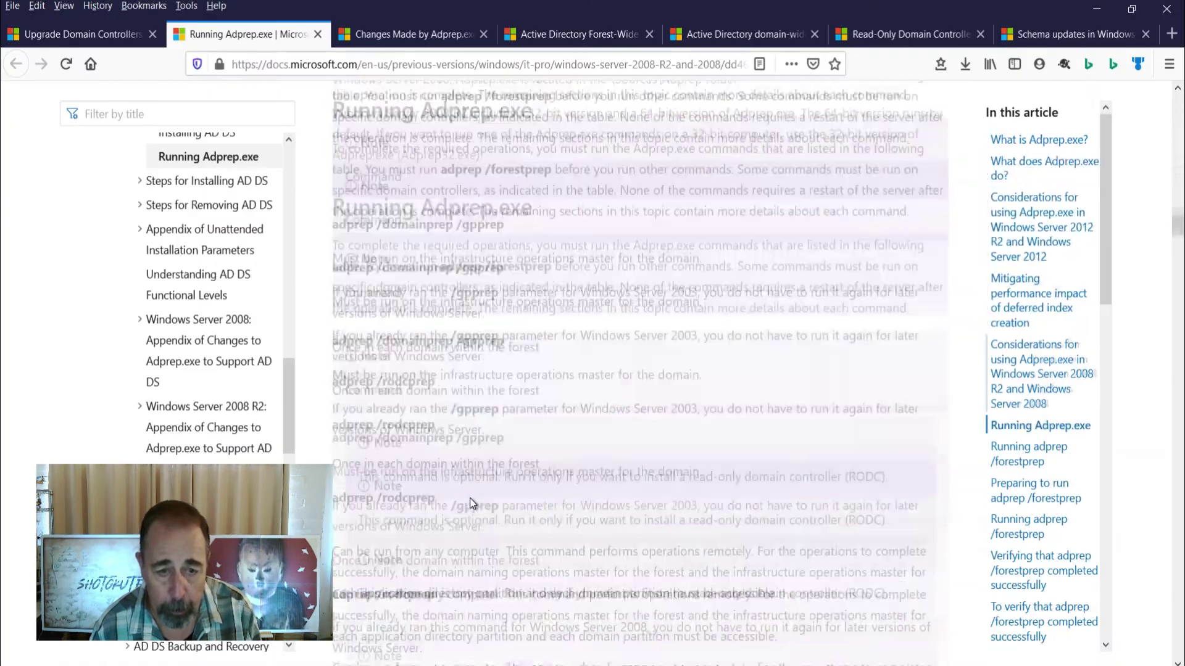
Step: Scroll to the domainprep verification steps and highlight the expected revision values in step 6
scroll(471, 502, "down", 8)
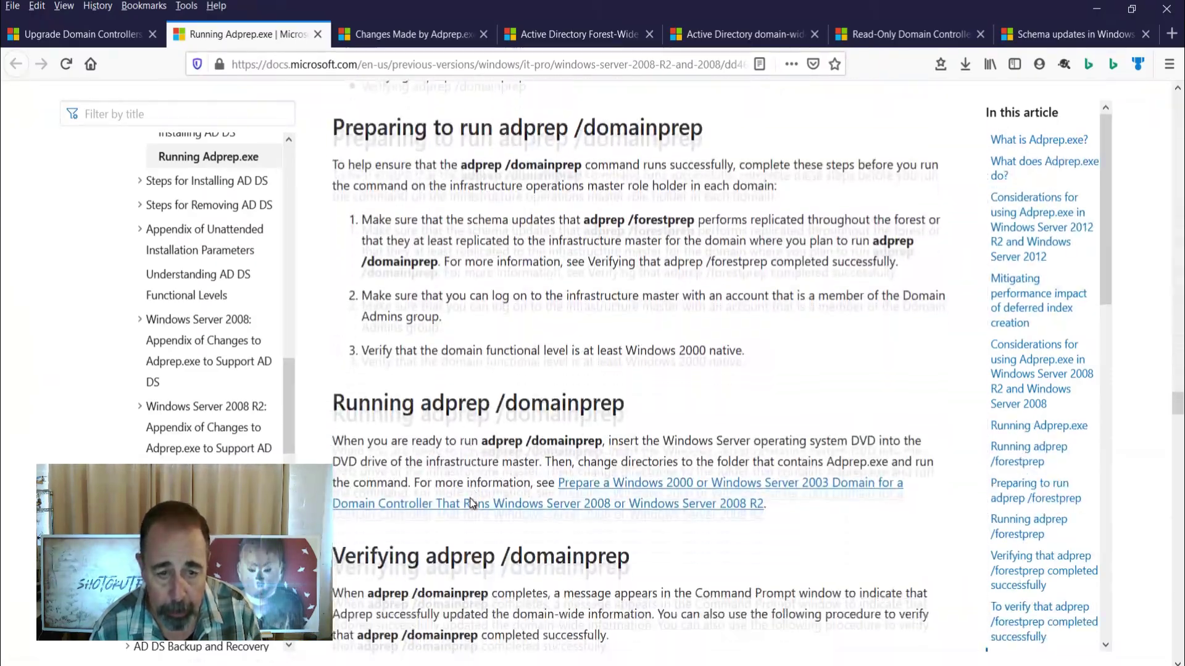
scroll(471, 498, "down", 4)
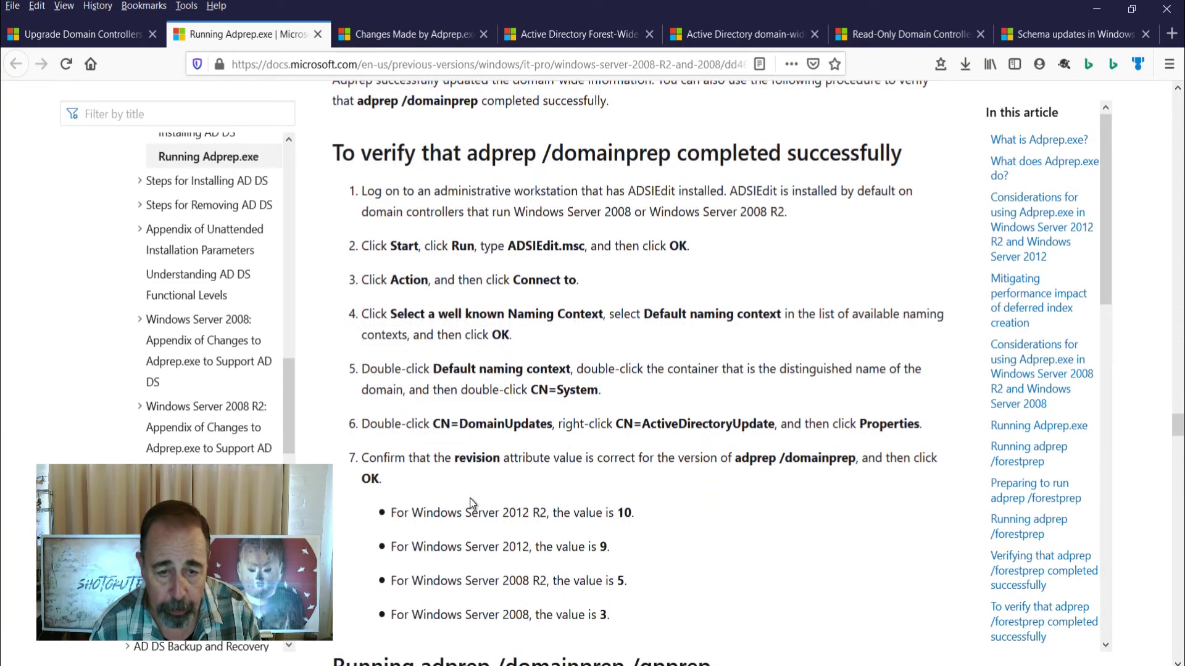
left_click_drag(476, 337, 778, 339)
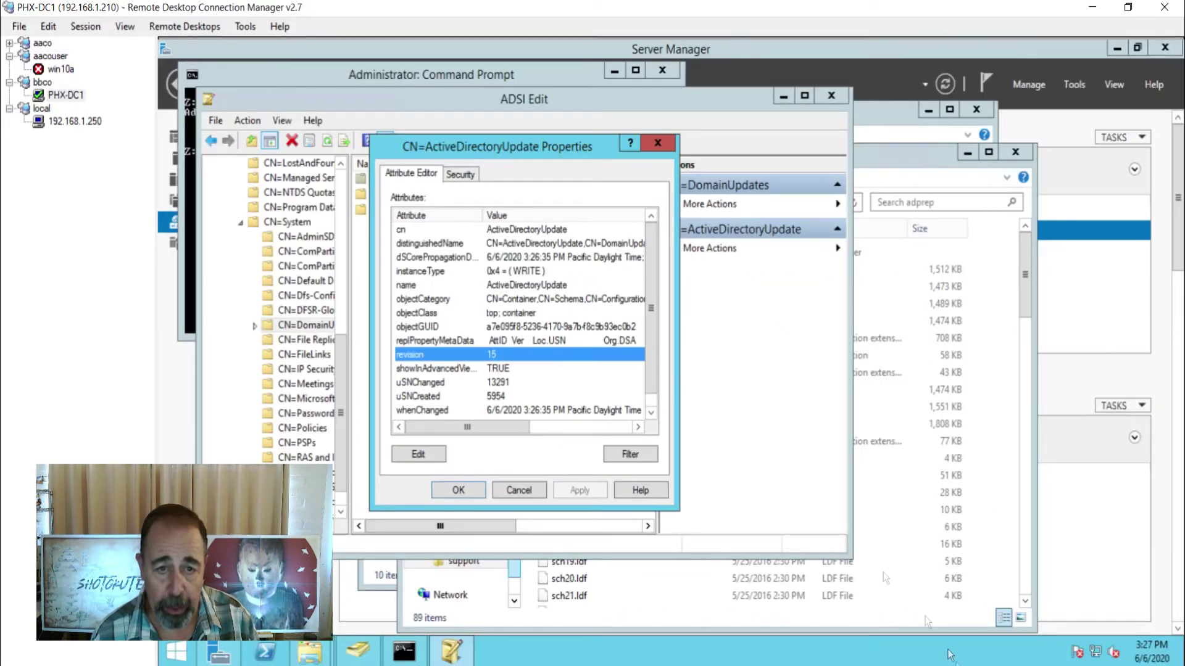
Step: Check the CN=Schema objectVersion attribute, which reads 87, and close its properties
left_click(520, 489)
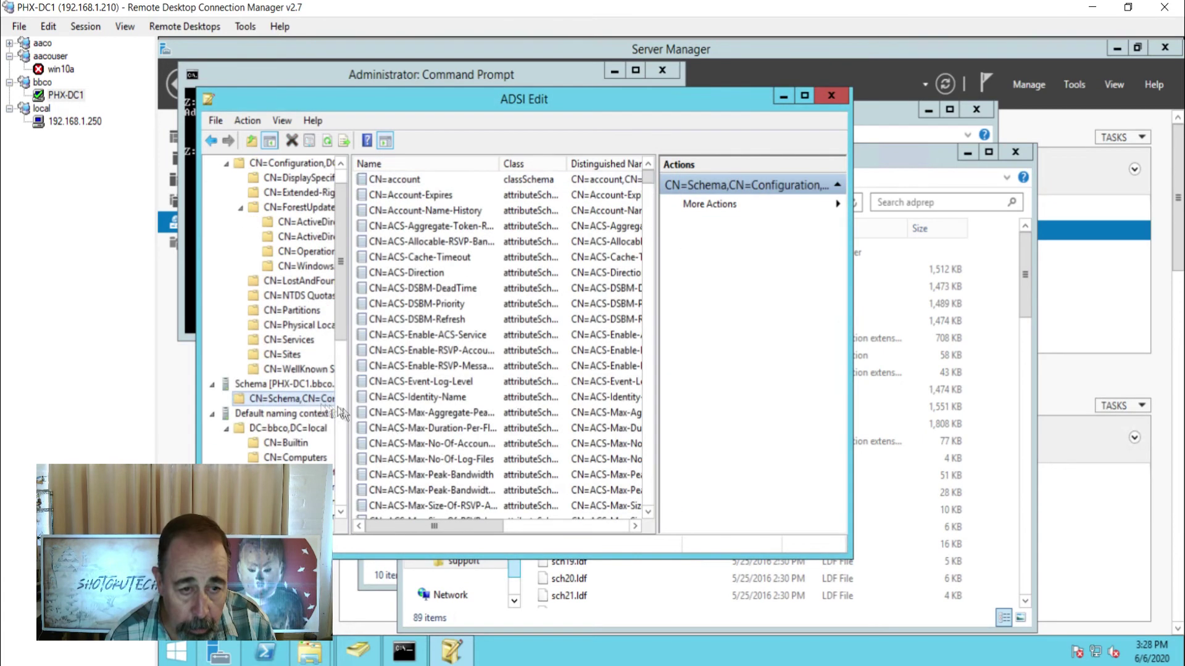
right_click(297, 400)
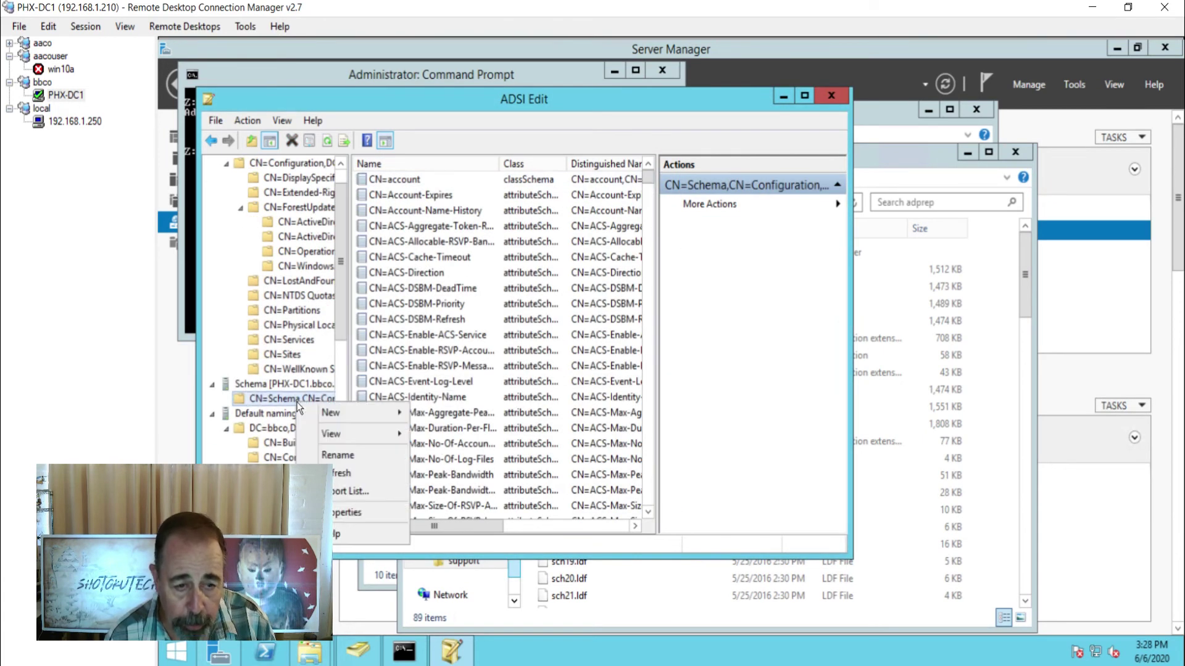
left_click(350, 514)
left_click(475, 384)
left_click(518, 490)
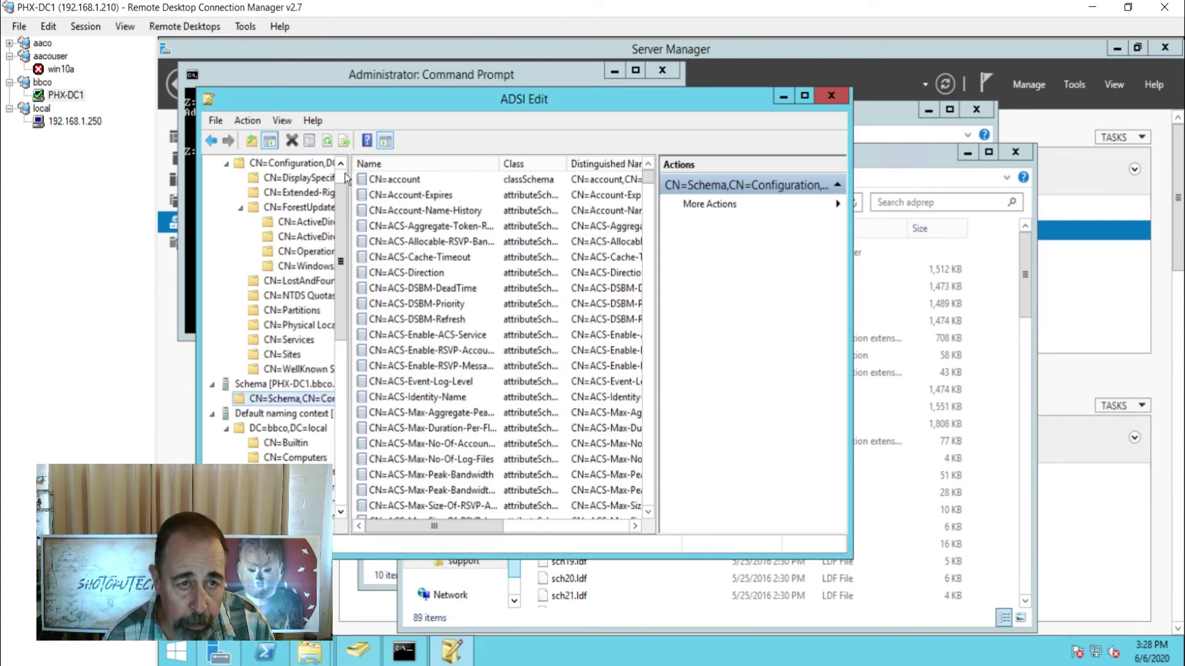
Step: Show the revision attribute of ForestUpdates' CN=ActiveDirectoryUpdate, which reads 16
scroll(344, 172, "up", 1)
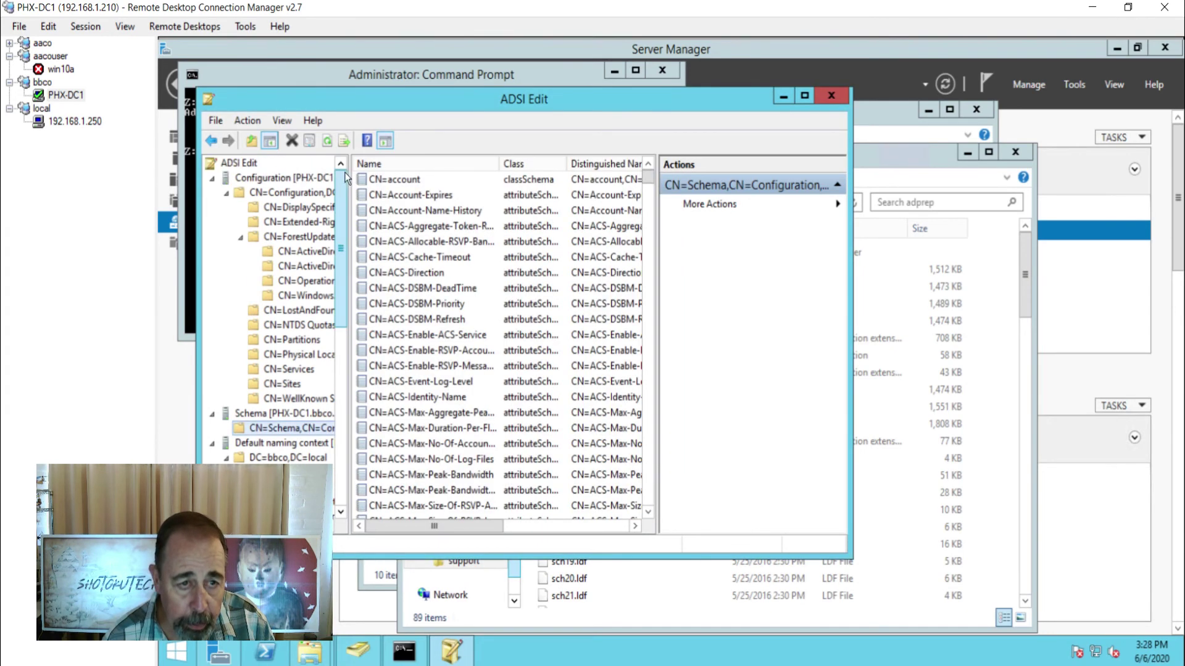
left_click(314, 266)
right_click(311, 271)
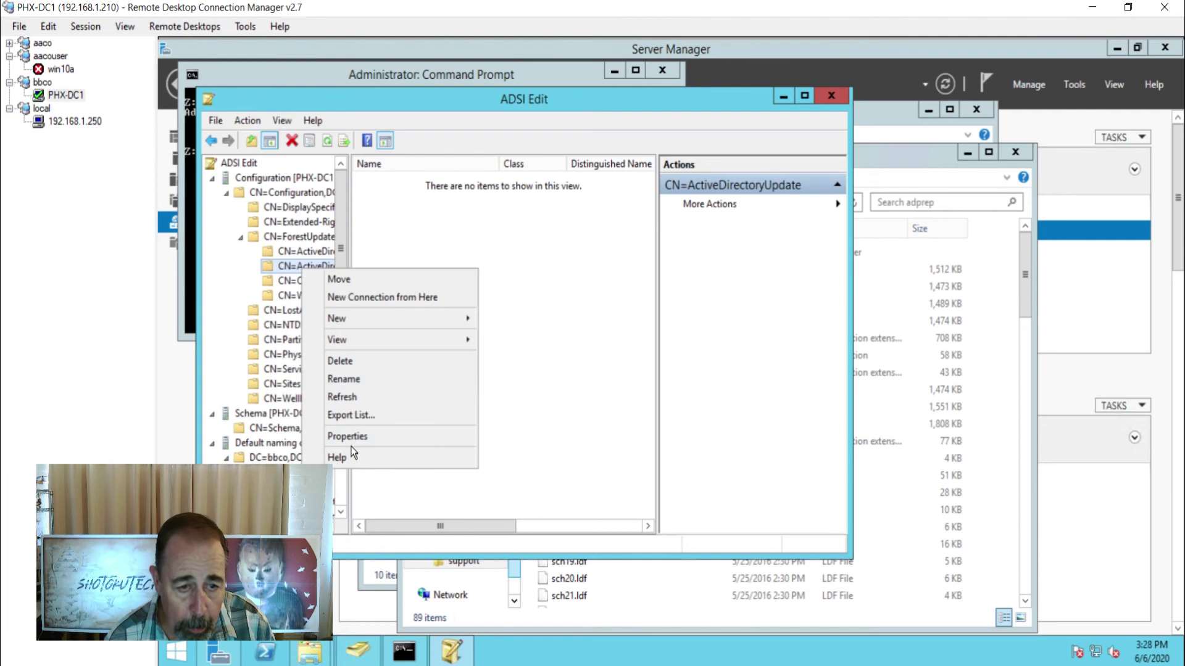
left_click(351, 437)
left_click(415, 357)
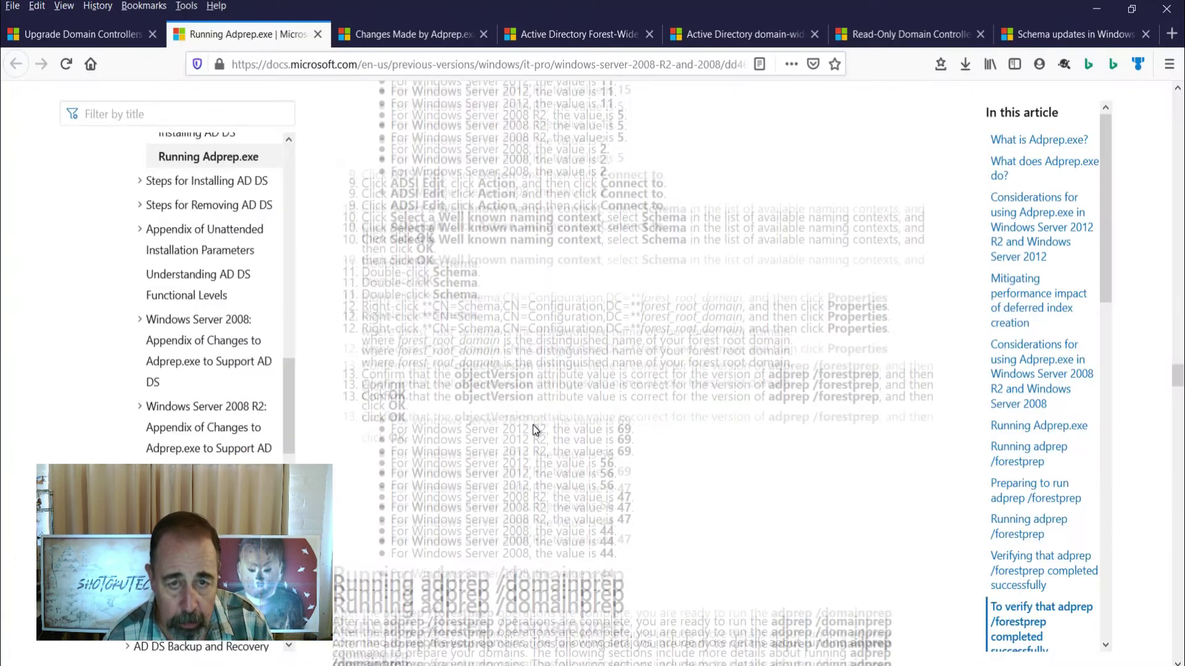
Step: Highlight the 2012 R2 forestprep revision value 15, then return to the Upgrade Domain Controllers article
left_click_drag(448, 290, 672, 278)
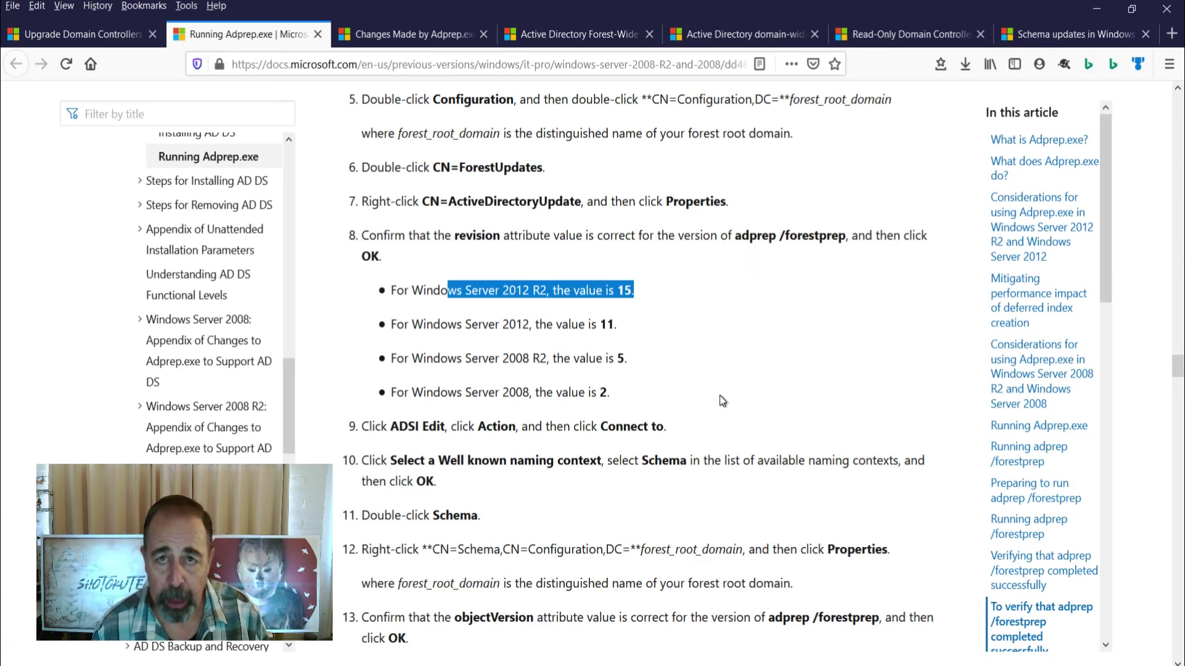
key("ctrl+shift+Tab")
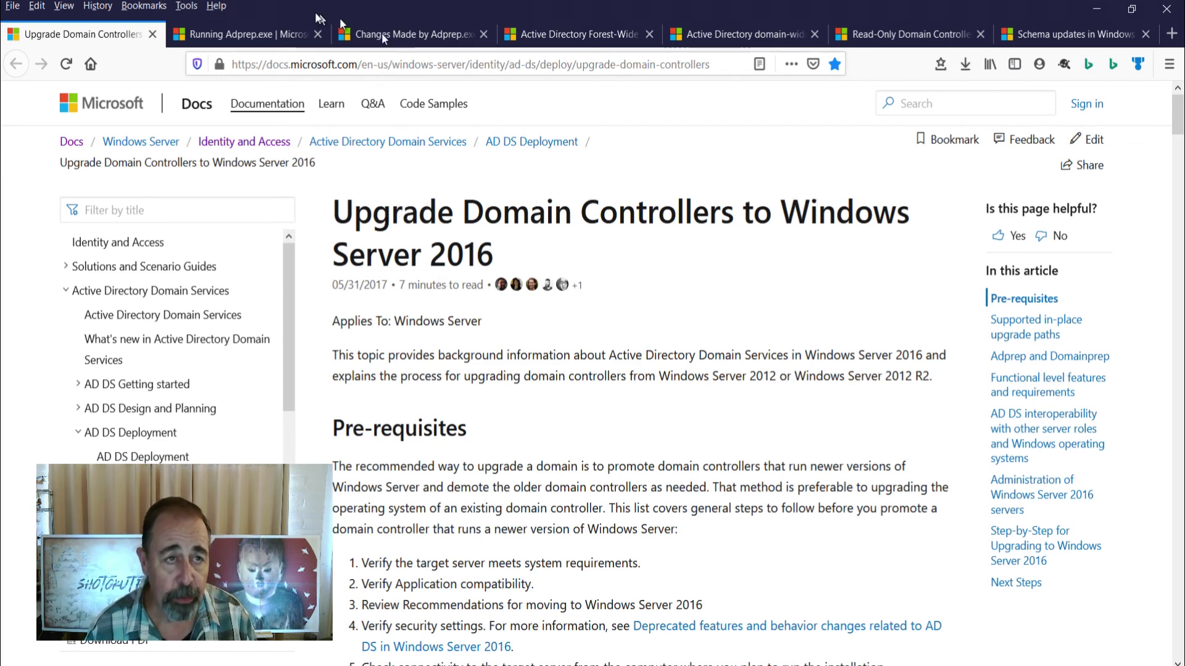
left_click(254, 37)
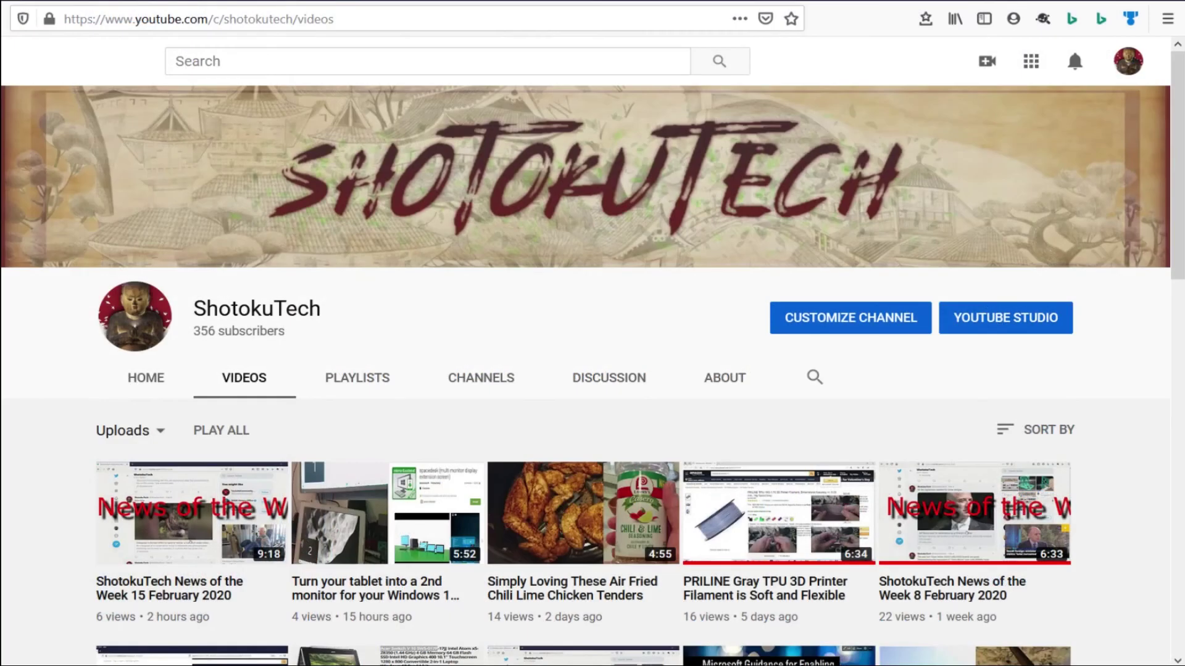
scroll(593, 395, "down", 10)
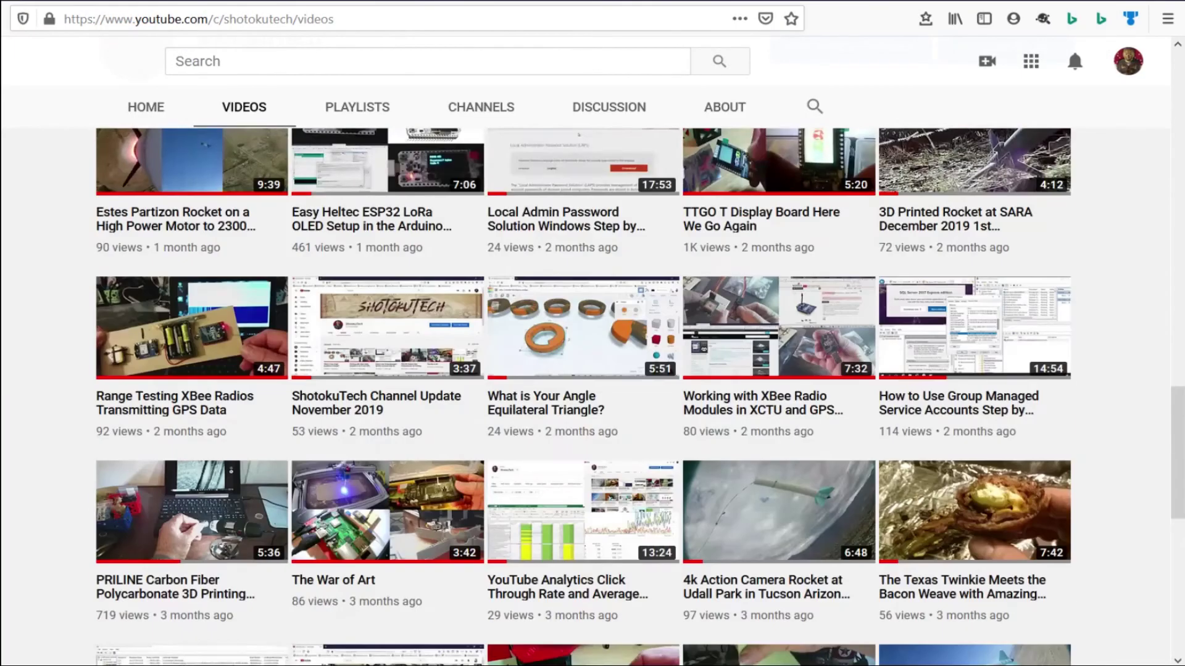
scroll(583, 395, "down", 20)
scroll(583, 395, "down", 20)
scroll(584, 395, "up", 5)
scroll(584, 395, "up", 20)
scroll(583, 395, "up", 20)
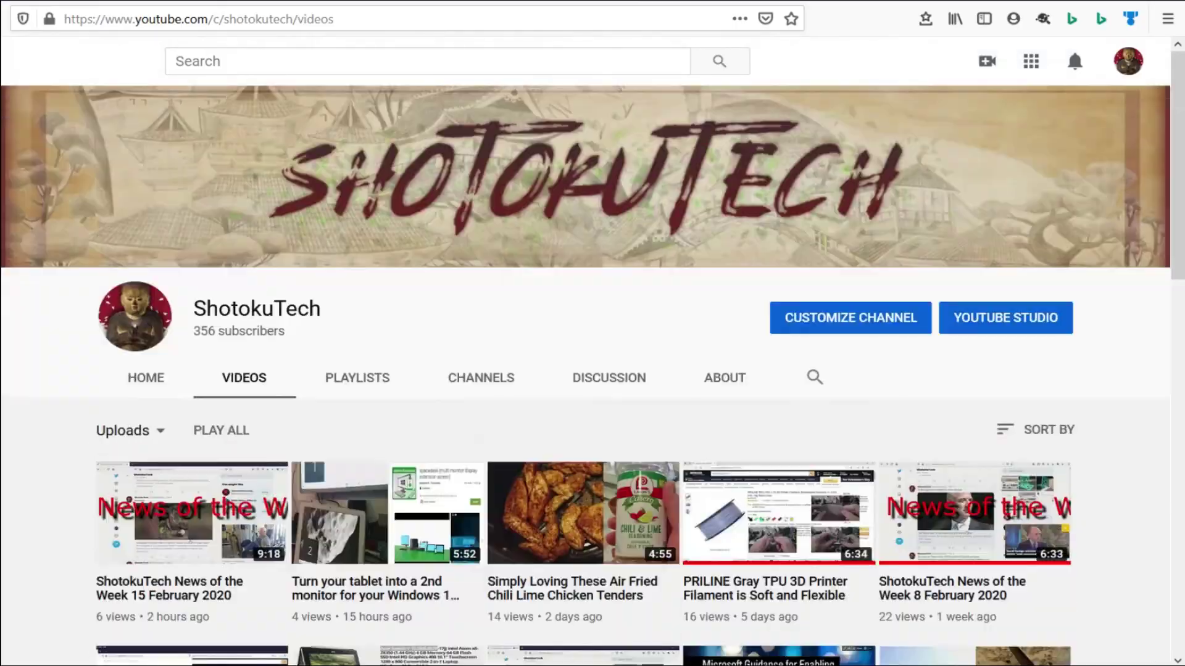